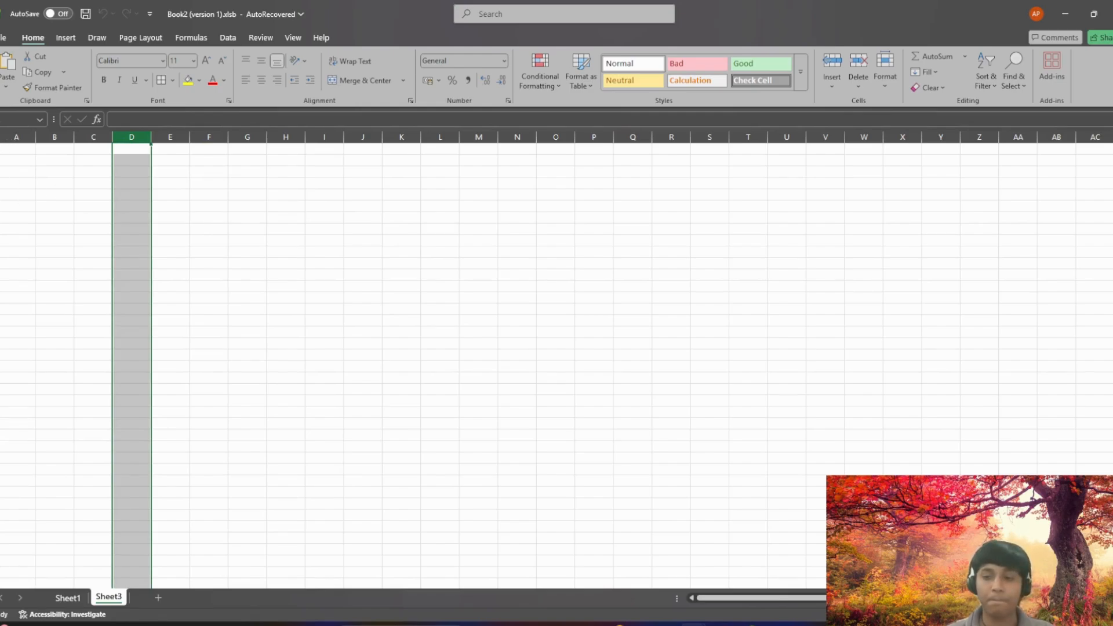
{"action": "left_click", "coordinate": [0, 489]}
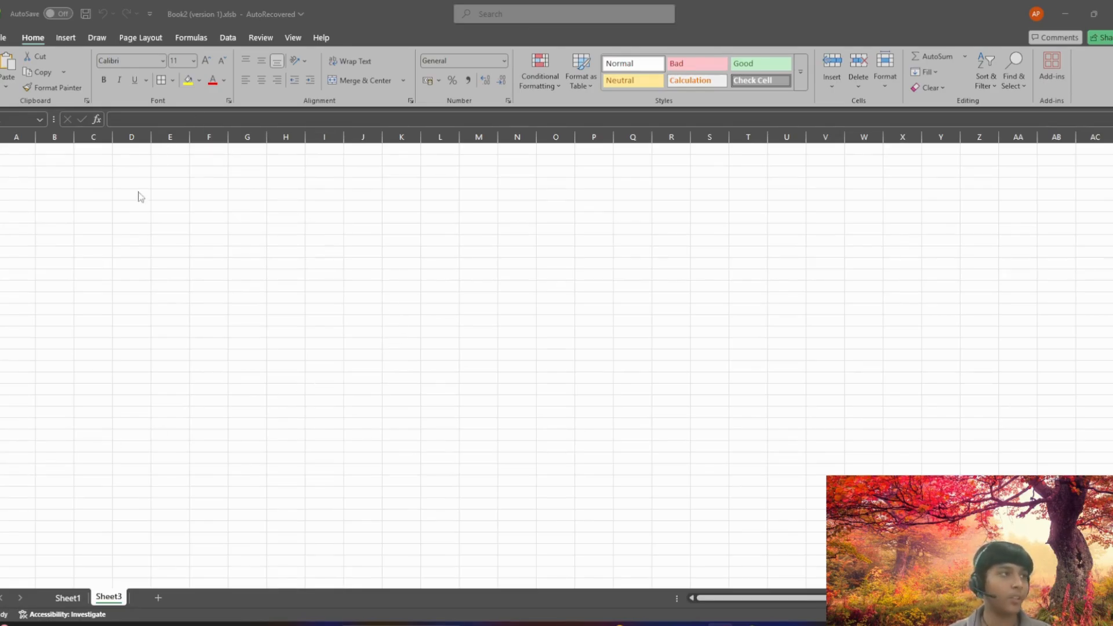
{"action": "left_click", "coordinate": [137, 172]}
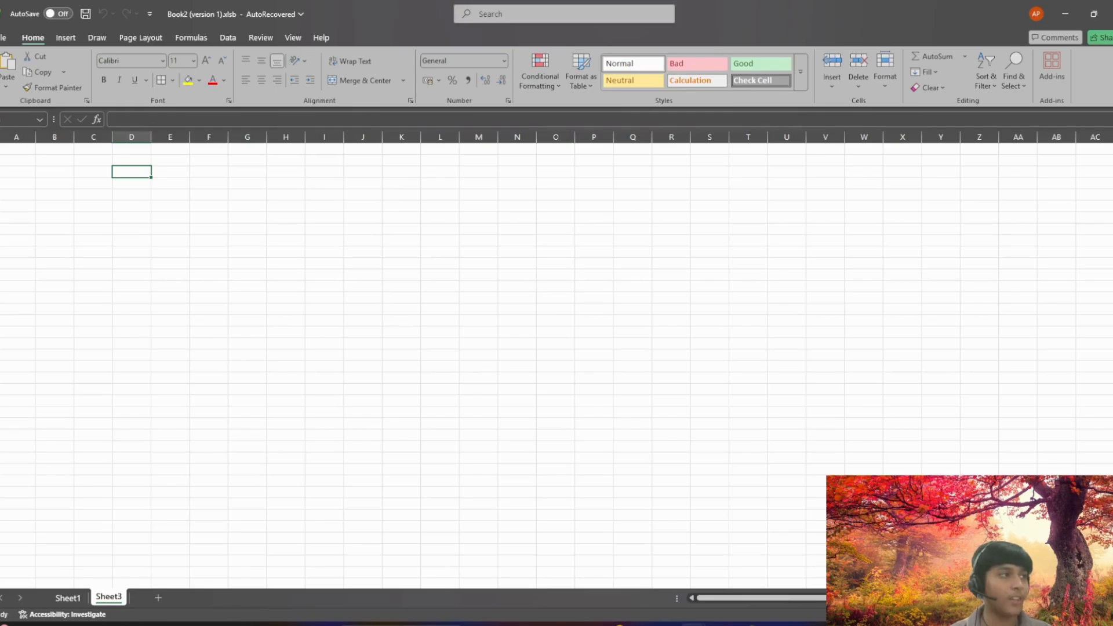
{"action": "key", "text": "alt+Tab"}
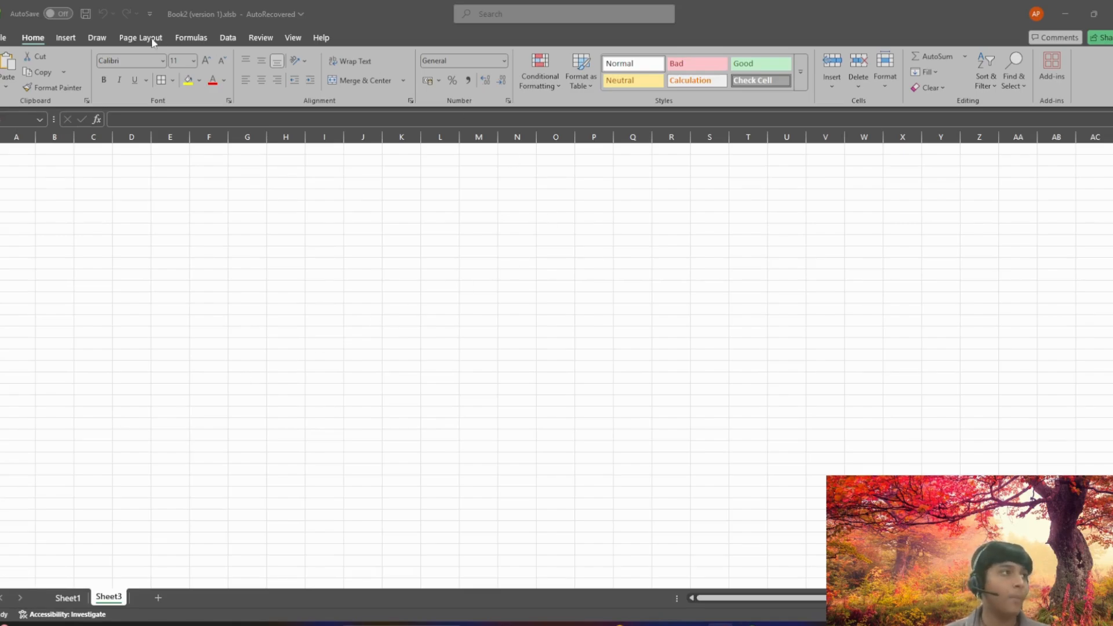
{"action": "left_click", "coordinate": [66, 38]}
{"action": "left_click", "coordinate": [65, 38]}
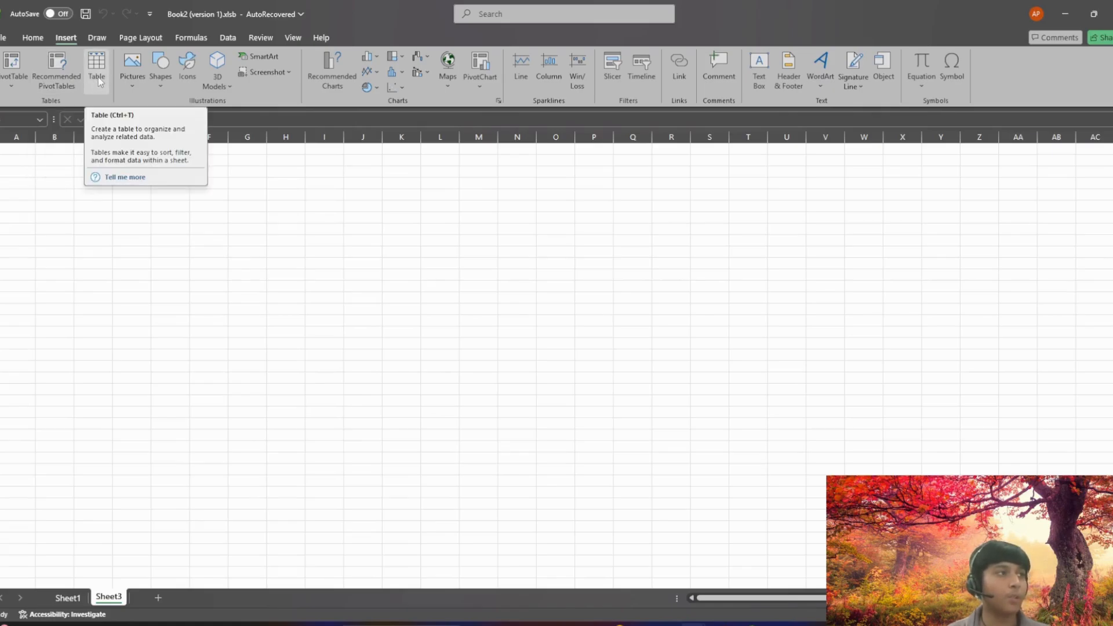
{"action": "left_click", "coordinate": [33, 38]}
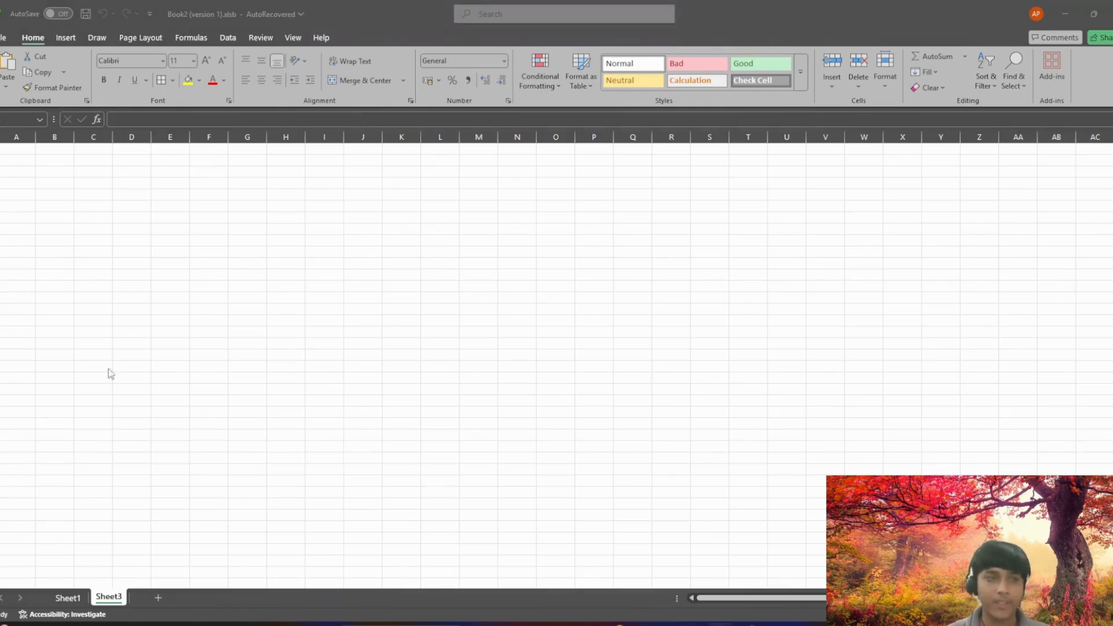
Apply all borders to the blank cell block from column D to column J on Sheet3, starting in the third row.
{"action": "left_click", "coordinate": [130, 183]}
{"action": "left_click_drag", "start_coordinate": [137, 173], "coordinate": [376, 280]}
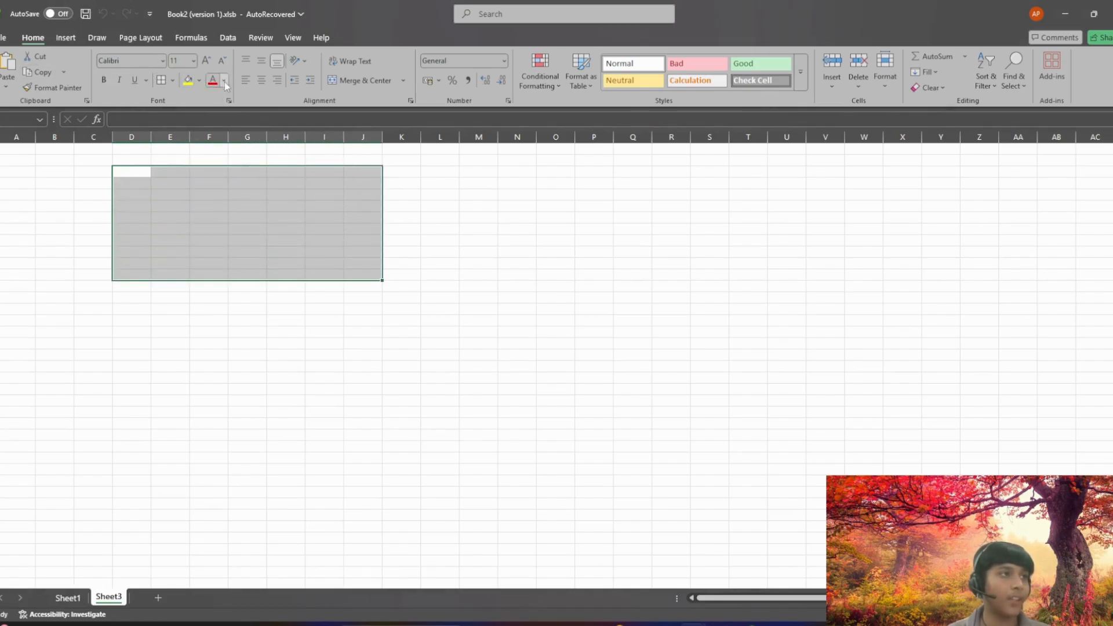
{"action": "key", "text": "alt+Tab"}
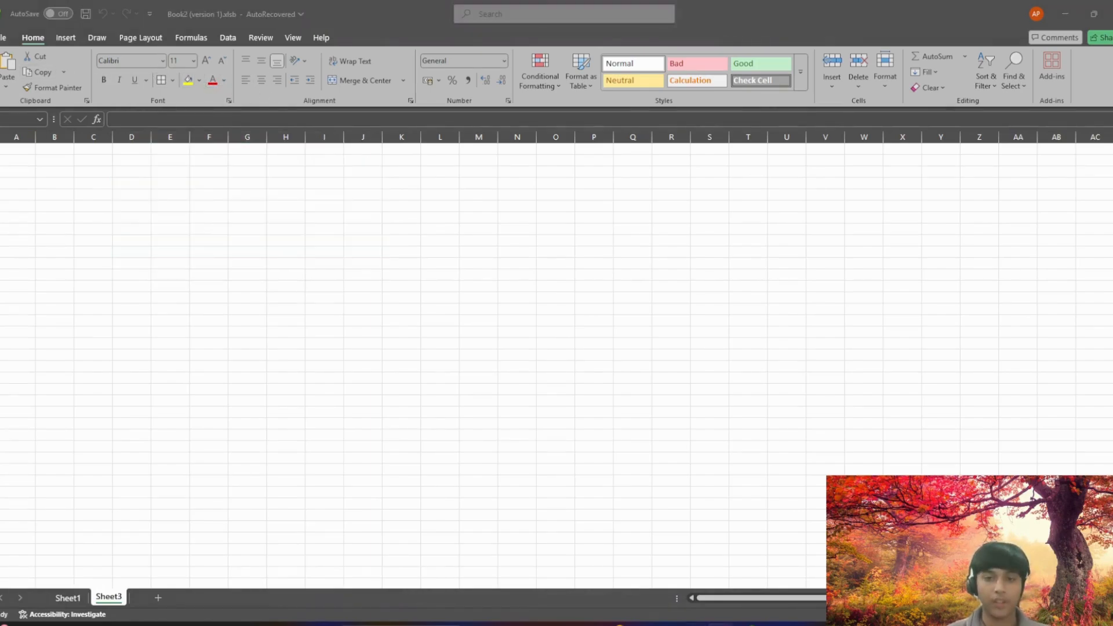
{"action": "key", "text": "alt+Tab"}
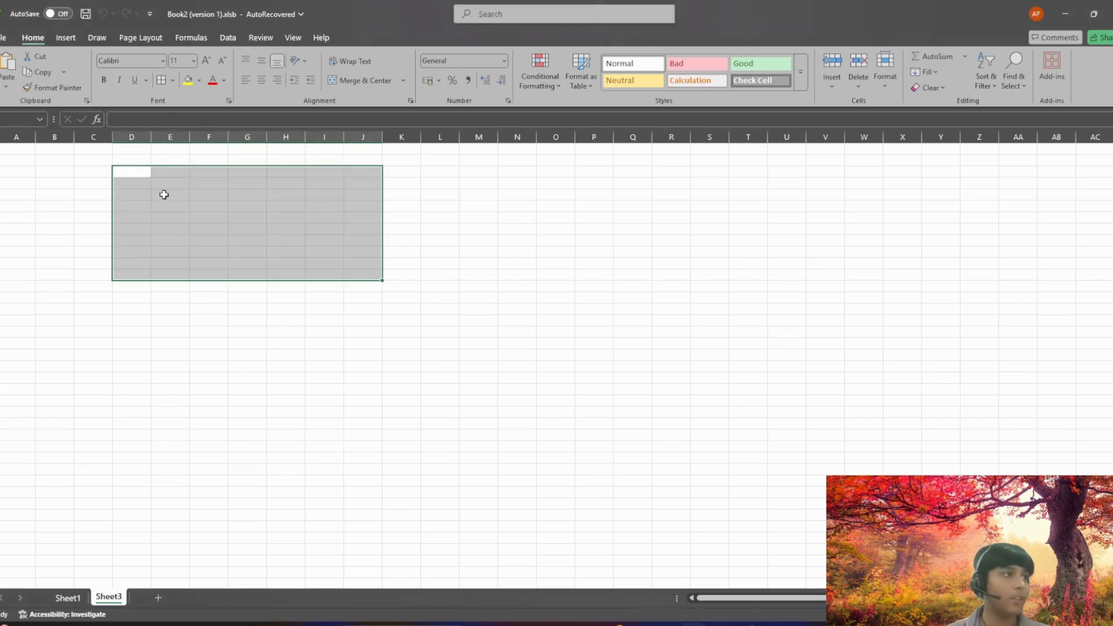
{"action": "left_click", "coordinate": [173, 81]}
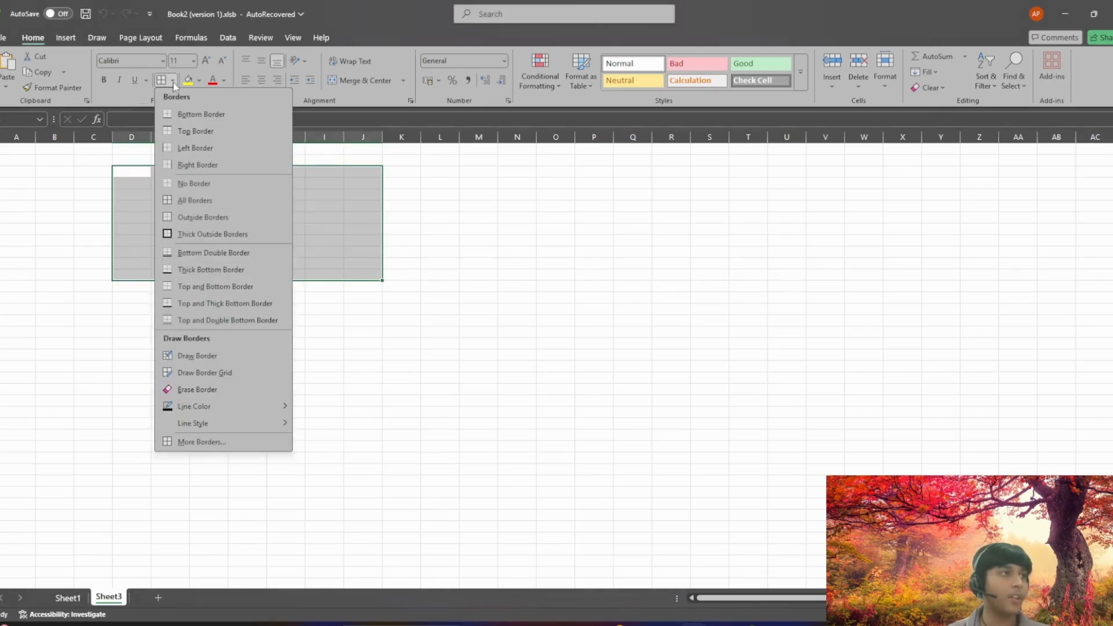
{"action": "left_click", "coordinate": [194, 203]}
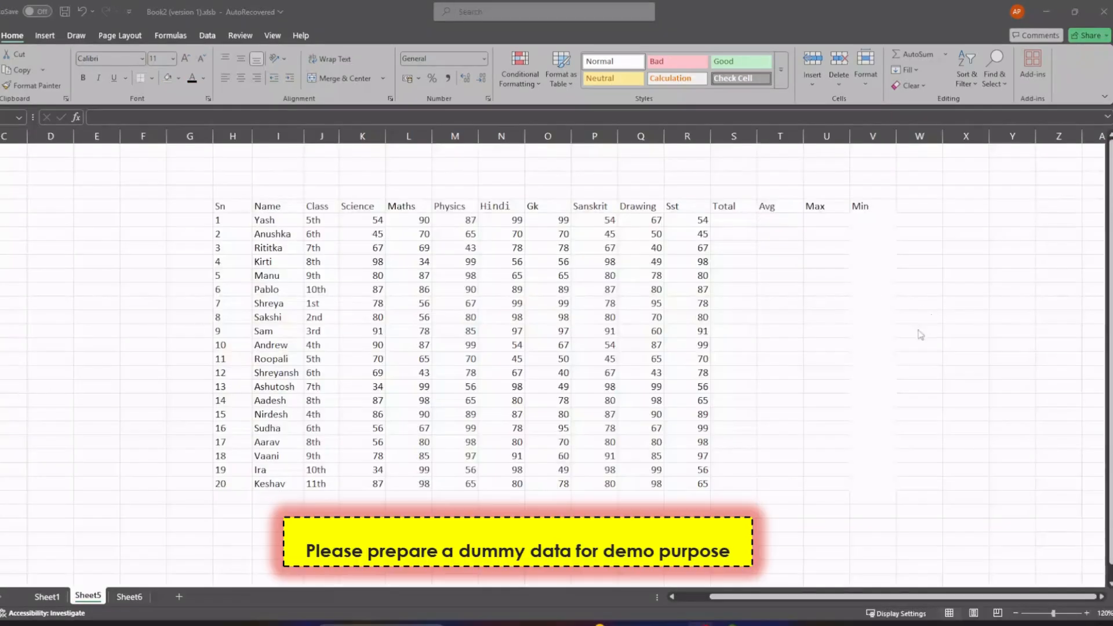
{"action": "left_click", "coordinate": [237, 209]}
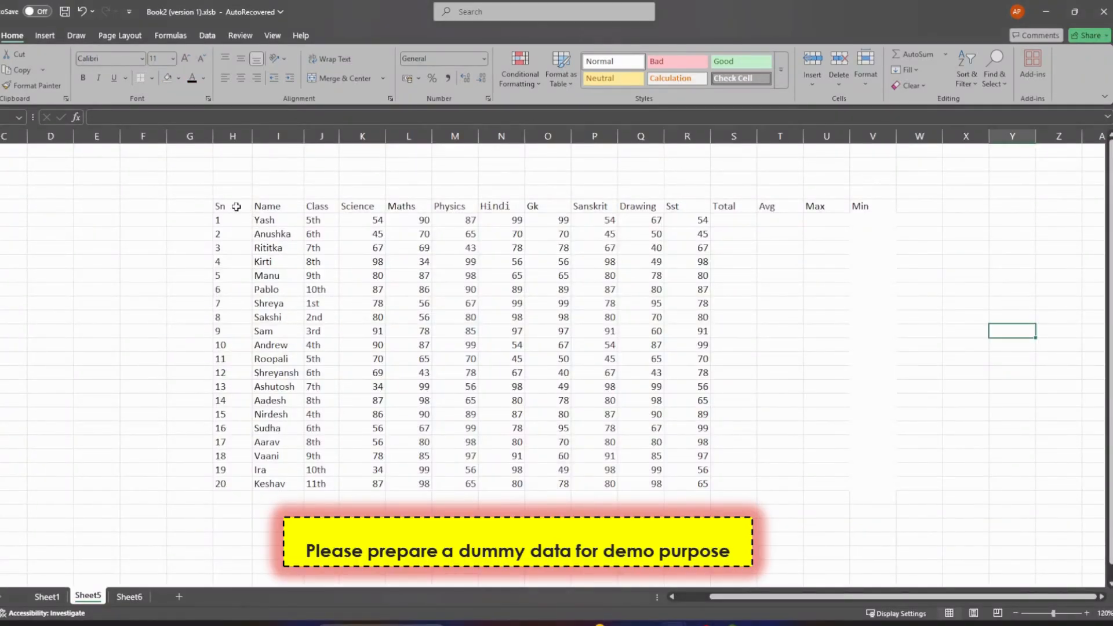
{"action": "left_click", "coordinate": [237, 207]}
{"action": "left_click", "coordinate": [273, 206]}
{"action": "left_click", "coordinate": [322, 206]}
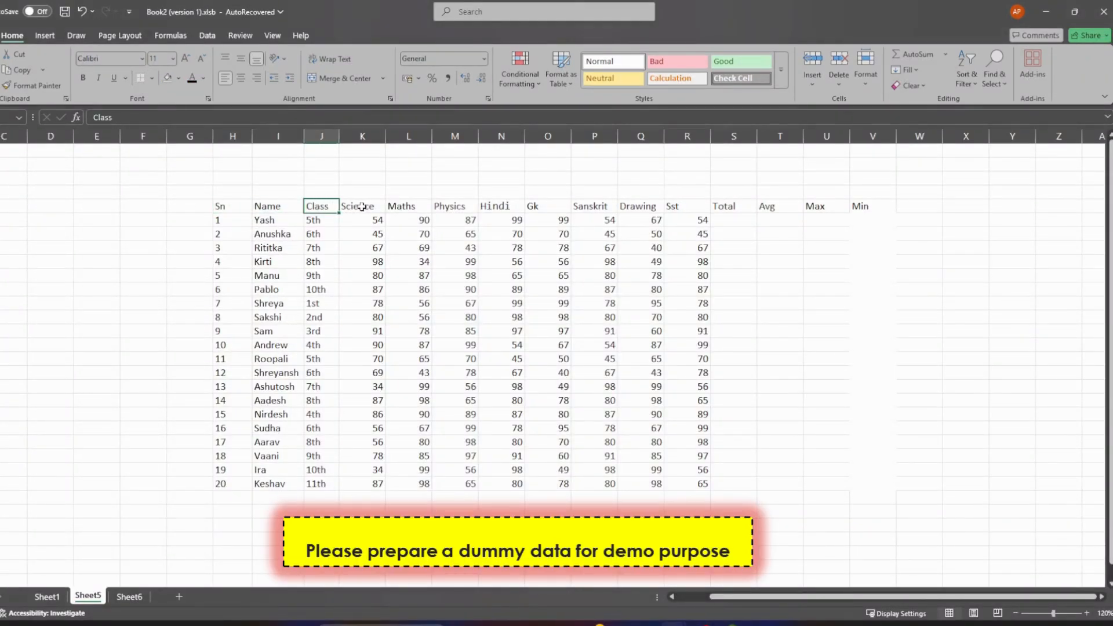
{"action": "left_click", "coordinate": [360, 206]}
Make the table's header row bold, from Sn through Min.
{"action": "left_click_drag", "start_coordinate": [236, 207], "coordinate": [871, 208]}
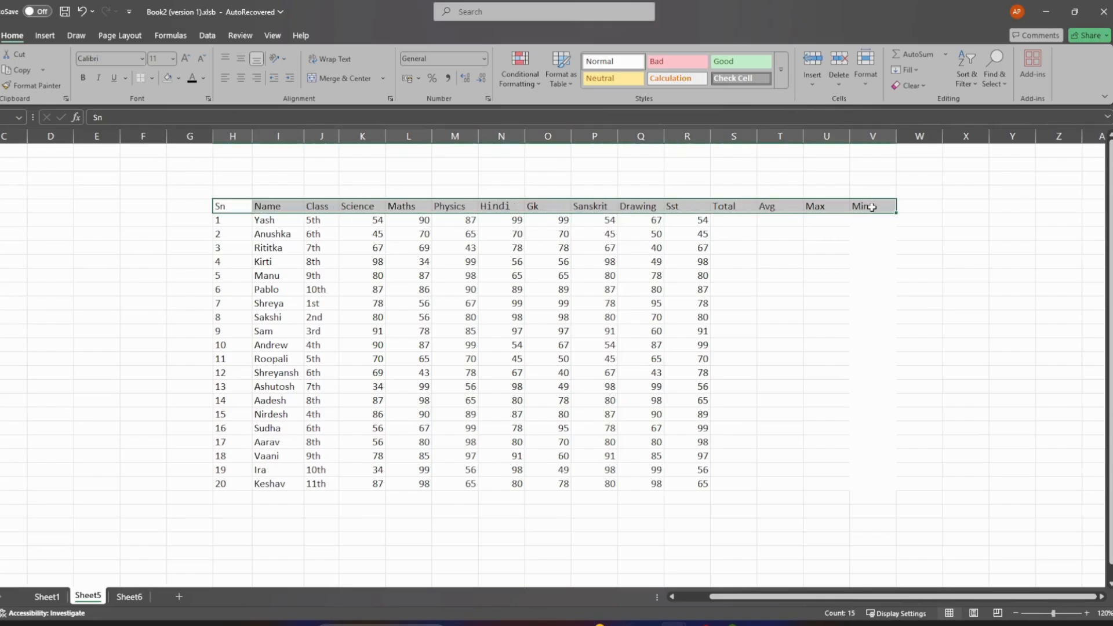
{"action": "left_click", "coordinate": [83, 78]}
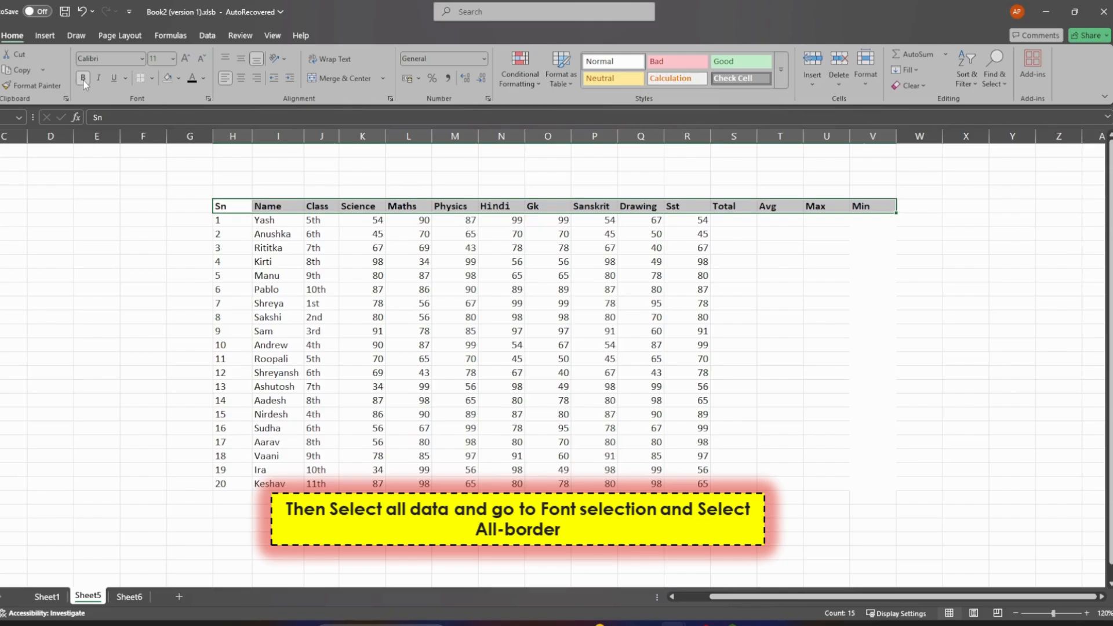
{"action": "left_click", "coordinate": [428, 374]}
Apply all borders to the entire marks table, from the Sn header to the last row of the Min column.
{"action": "left_click_drag", "start_coordinate": [226, 208], "coordinate": [888, 490]}
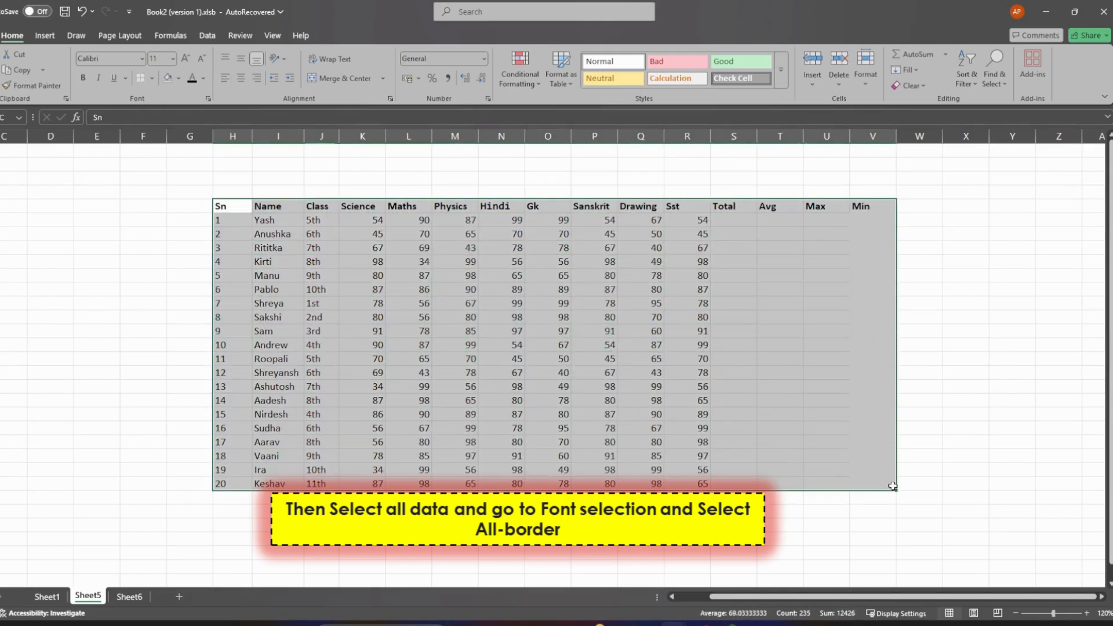
{"action": "left_click", "coordinate": [152, 80]}
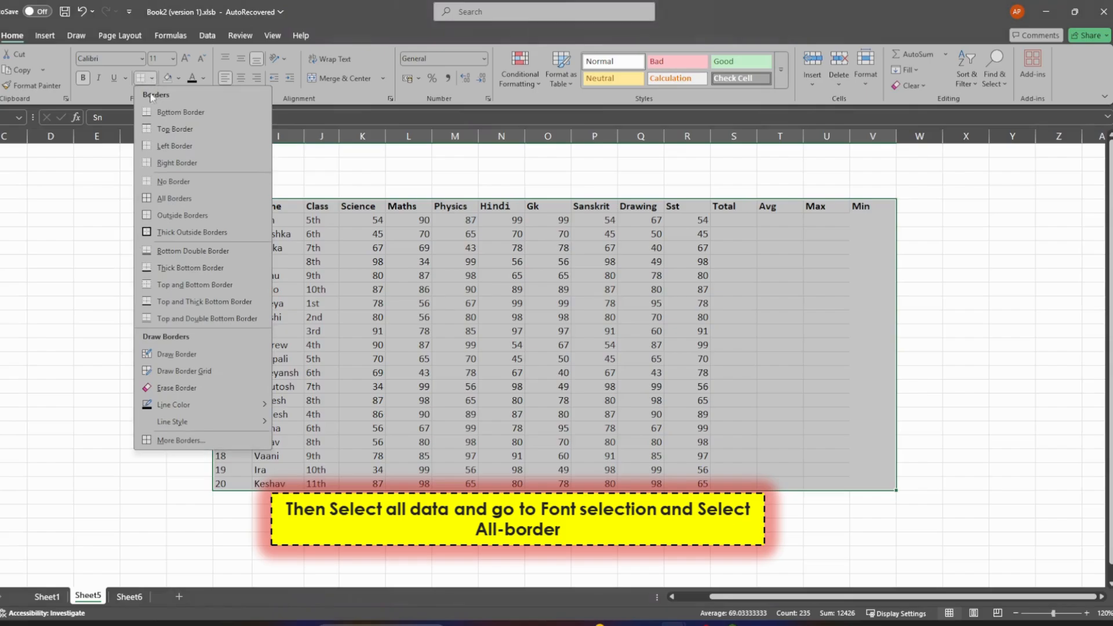
{"action": "left_click", "coordinate": [171, 199]}
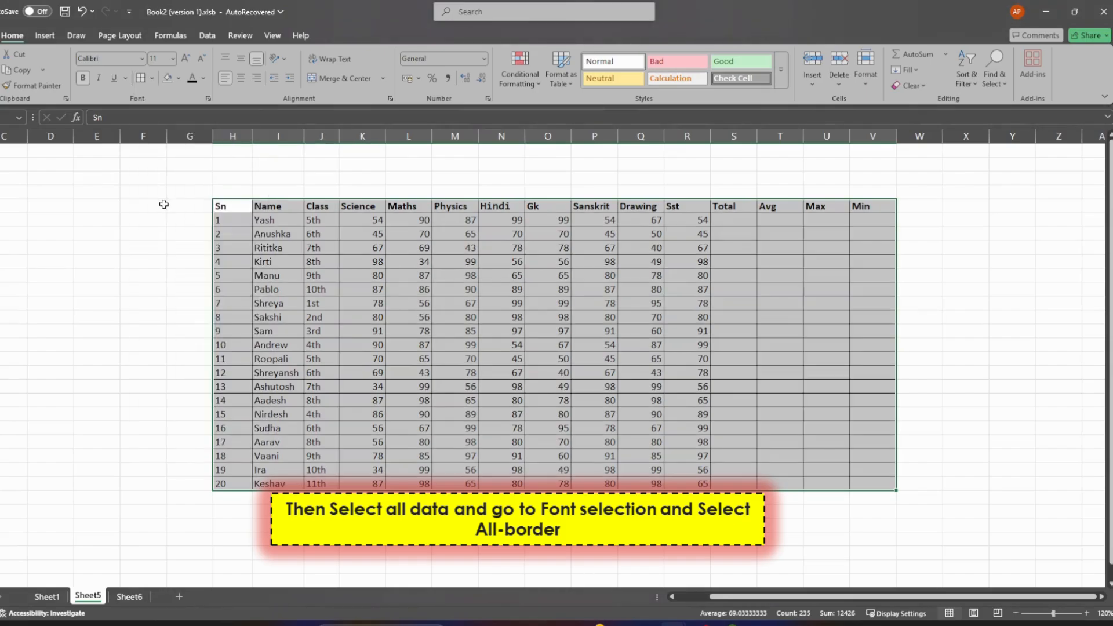
{"action": "left_click", "coordinate": [154, 78]}
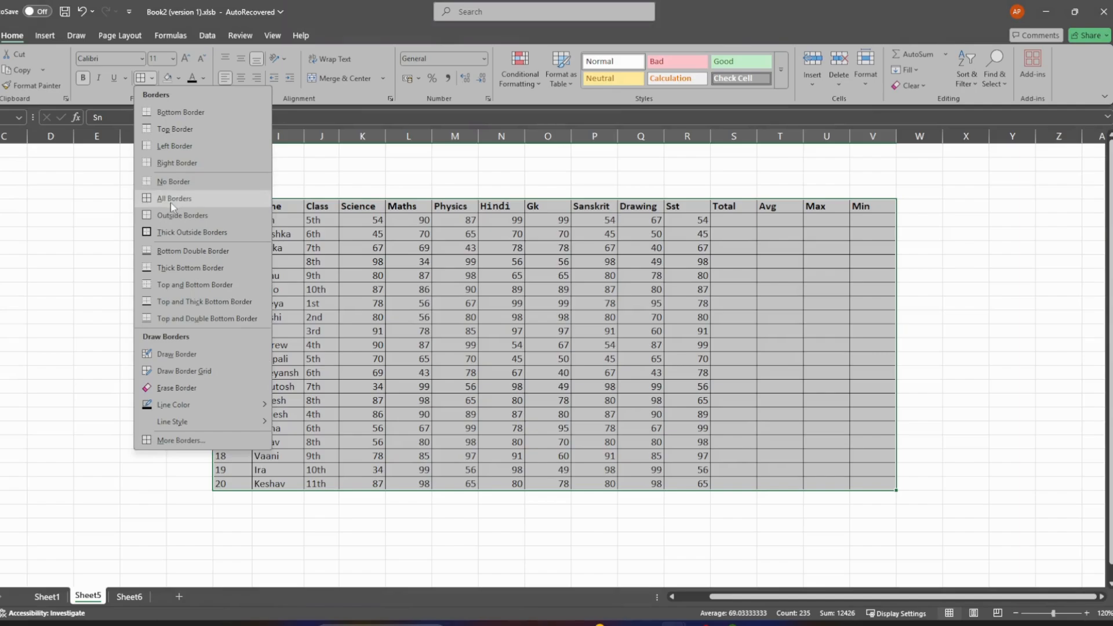
{"action": "left_click", "coordinate": [423, 170]}
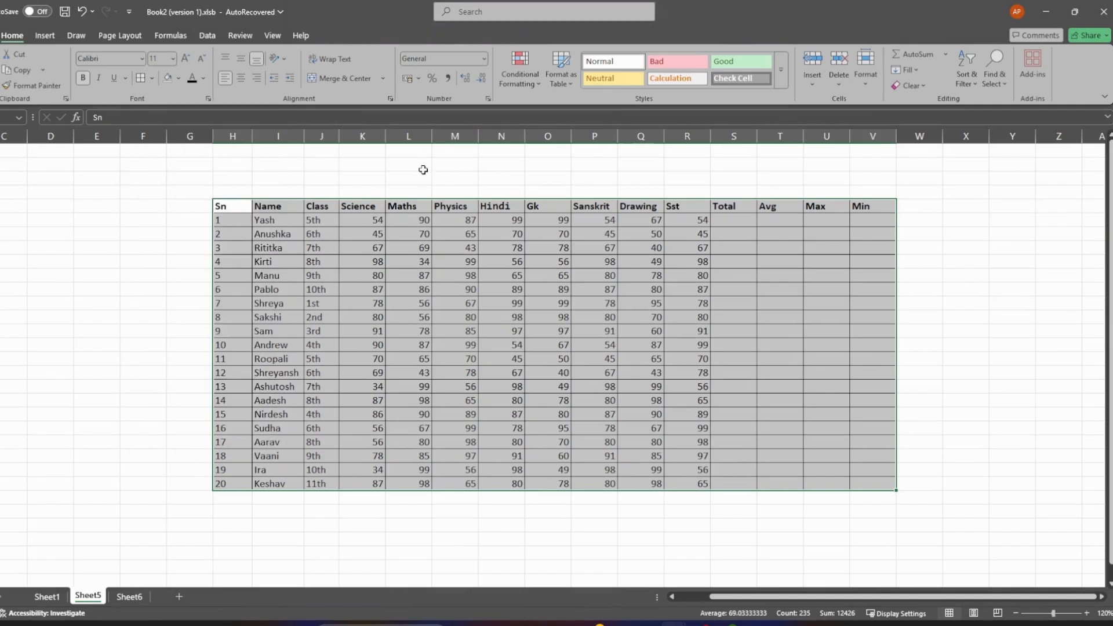
{"action": "left_click", "coordinate": [342, 350]}
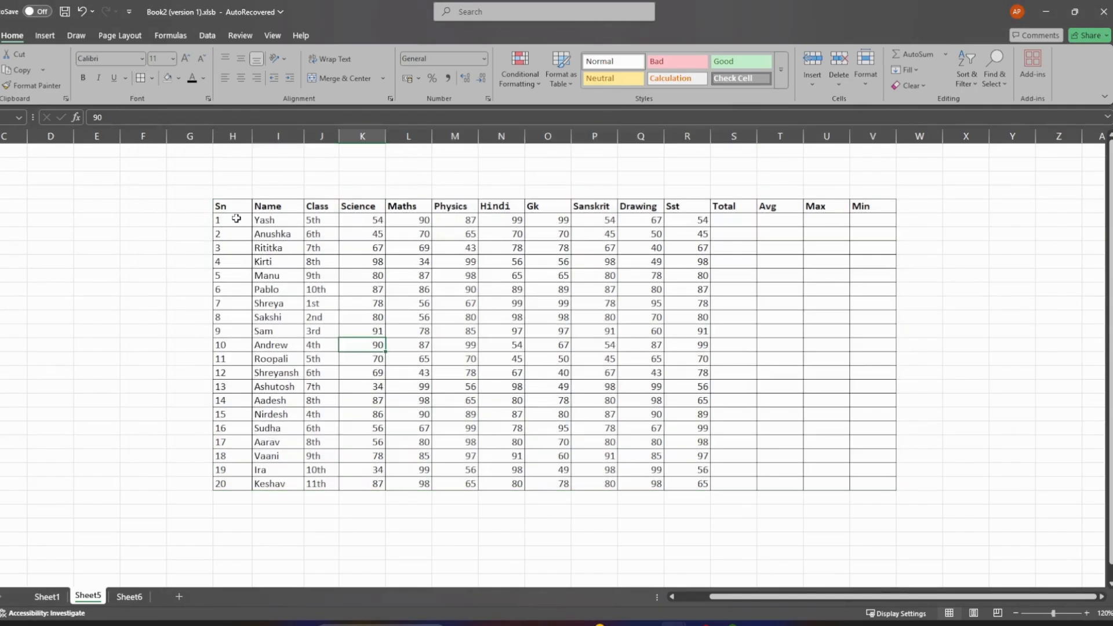
Center the contents of the Sn and Name columns horizontally.
{"action": "left_click", "coordinate": [235, 136]}
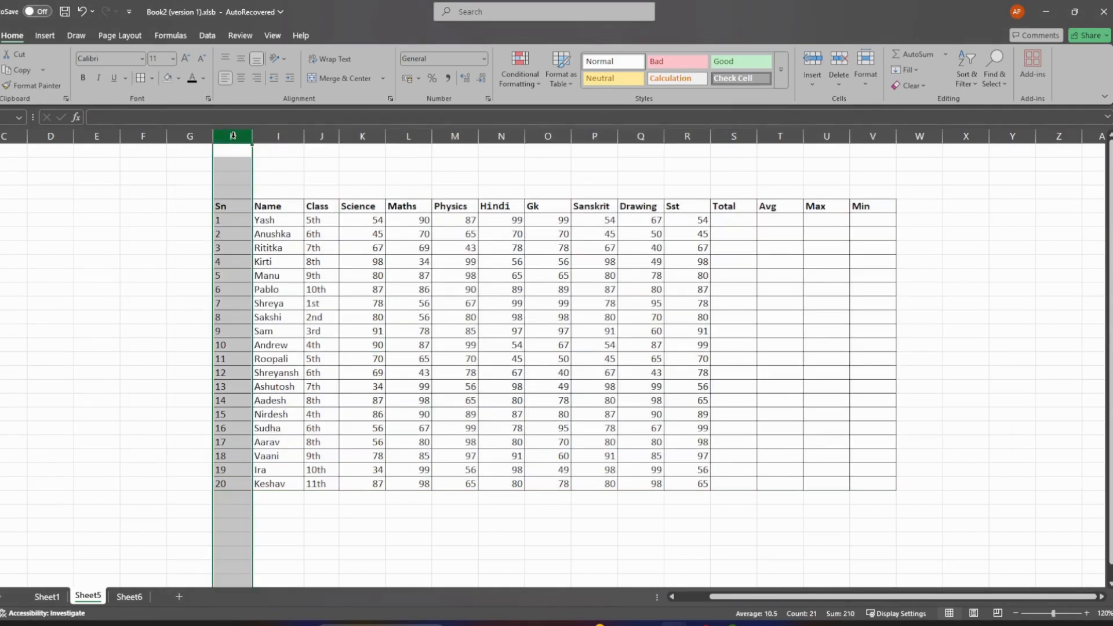
{"action": "left_click", "coordinate": [240, 79]}
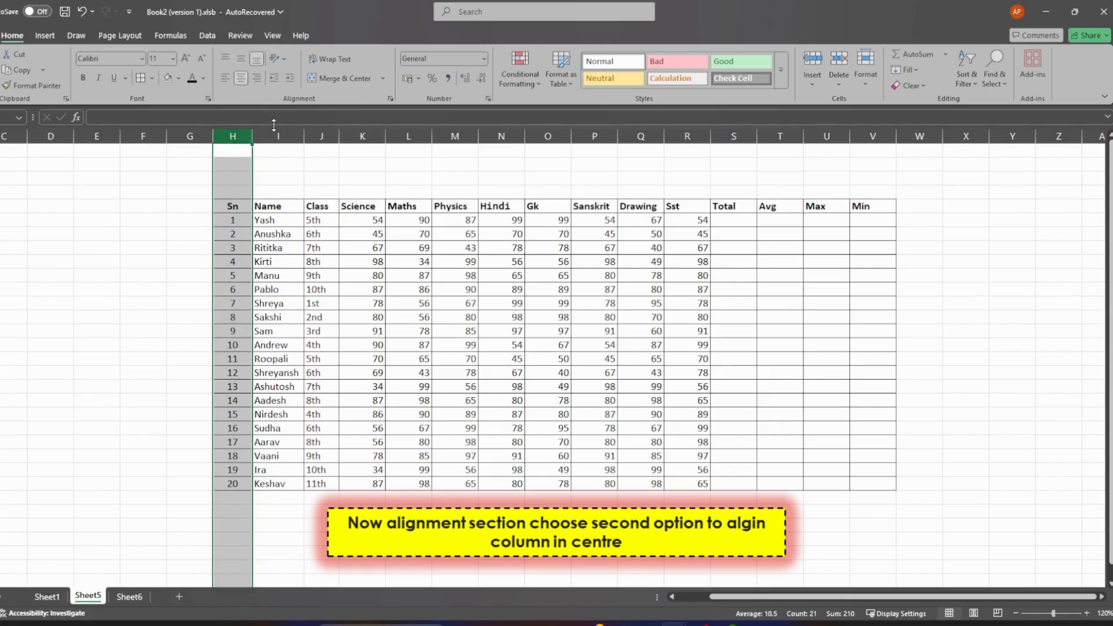
{"action": "left_click", "coordinate": [276, 138]}
{"action": "left_click", "coordinate": [241, 79]}
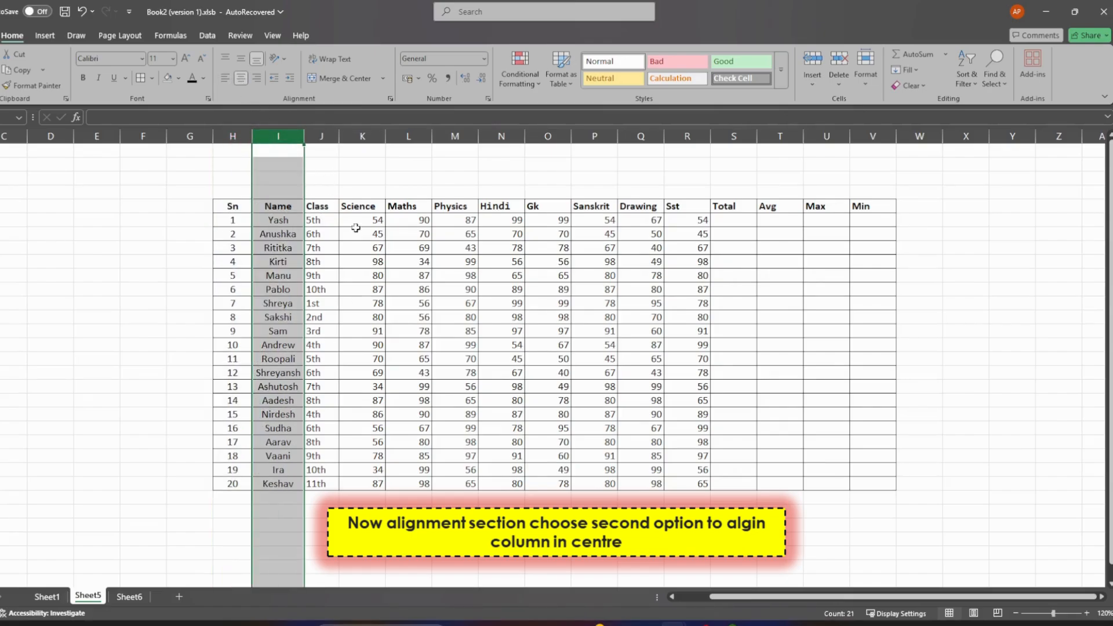
Auto-fit the width of the Class column and center its contents.
{"action": "double_click", "coordinate": [339, 137]}
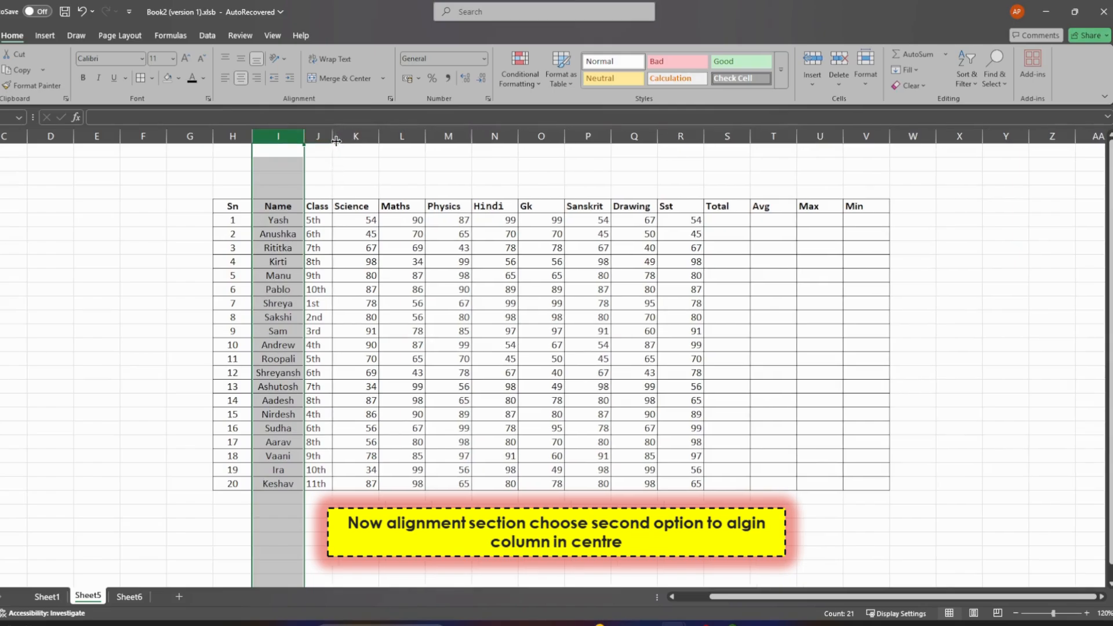
{"action": "left_click", "coordinate": [322, 135]}
{"action": "left_click", "coordinate": [240, 79]}
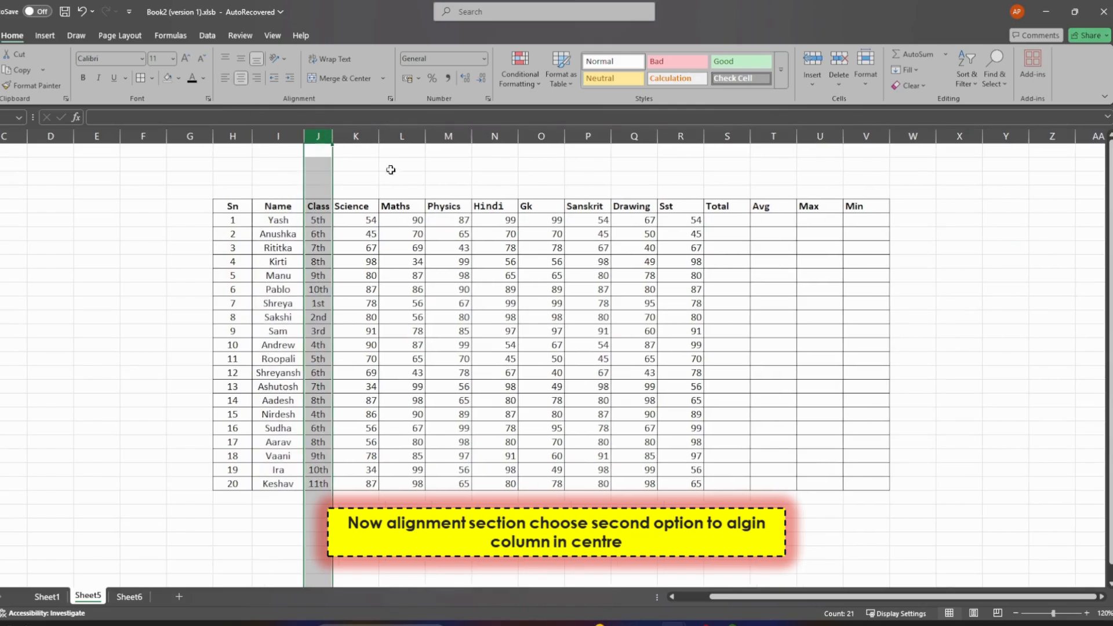
Center the contents of the Science, Maths and Physics columns horizontally.
{"action": "left_click", "coordinate": [350, 137]}
{"action": "left_click", "coordinate": [240, 78]}
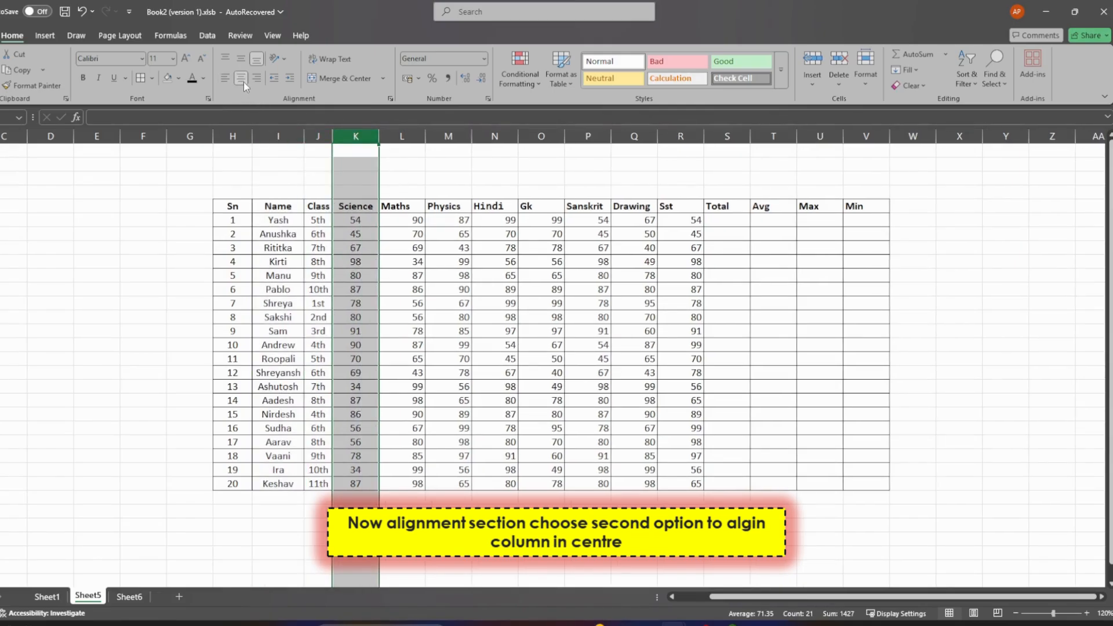
{"action": "left_click", "coordinate": [403, 137]}
{"action": "left_click", "coordinate": [240, 78]}
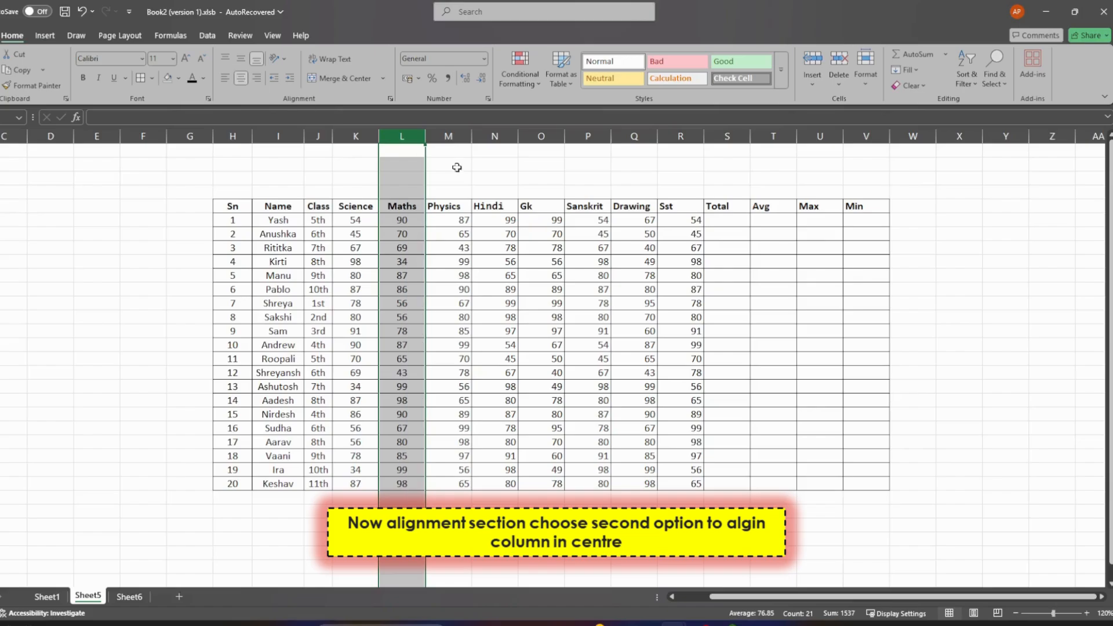
{"action": "left_click", "coordinate": [447, 137]}
{"action": "left_click", "coordinate": [242, 78]}
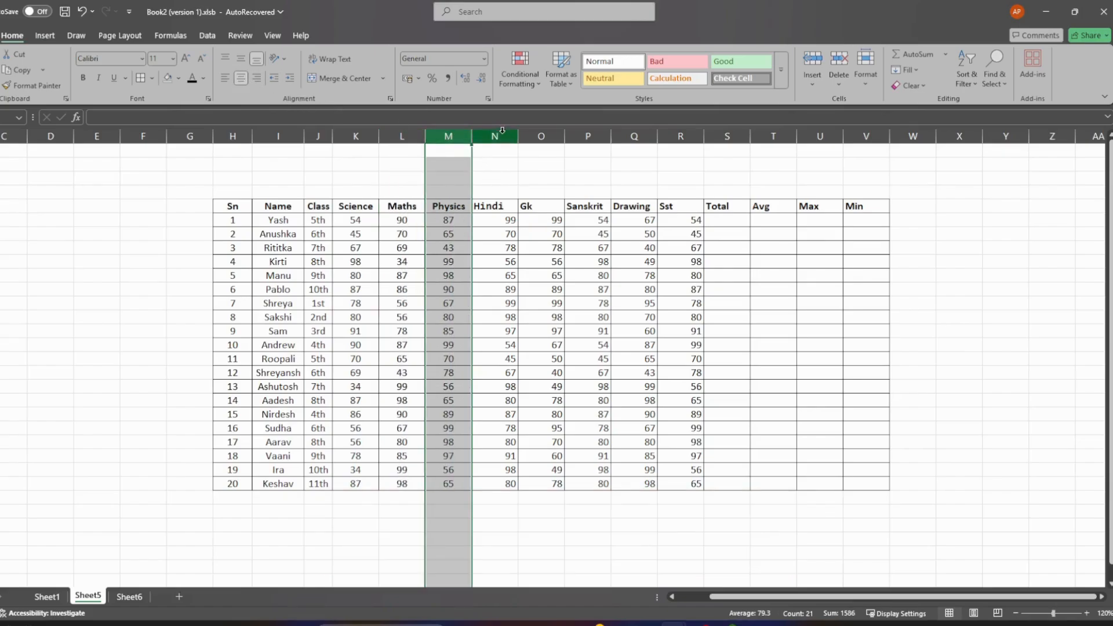
Center the contents of the Hindi, Gk and Sanskrit columns horizontally.
{"action": "left_click", "coordinate": [495, 137]}
{"action": "left_click", "coordinate": [241, 79]}
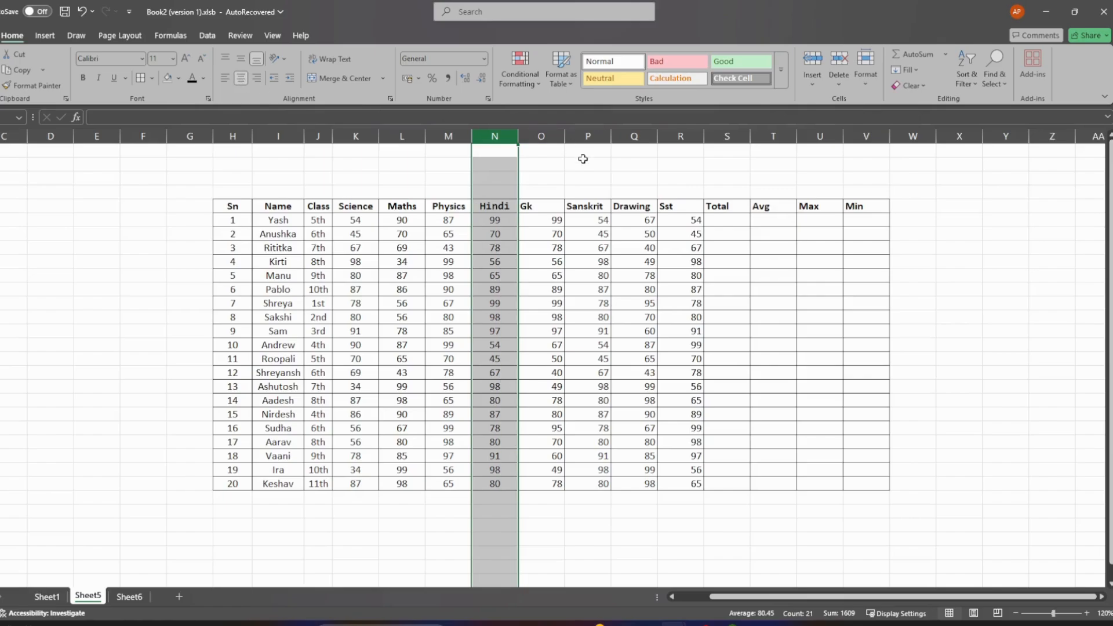
{"action": "left_click", "coordinate": [541, 137]}
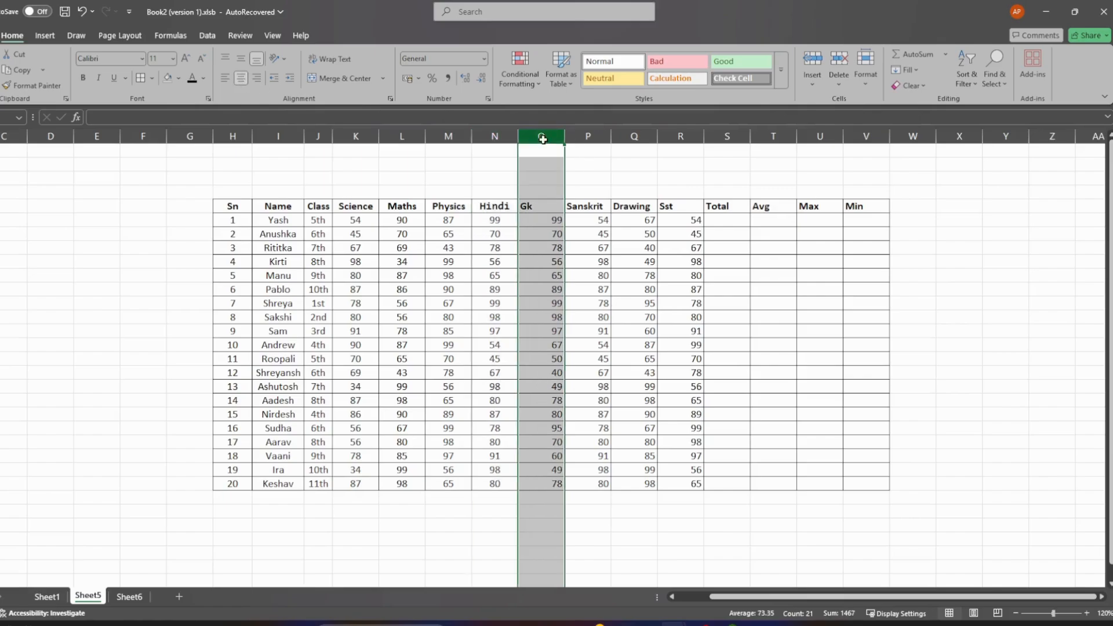
{"action": "left_click", "coordinate": [240, 78]}
{"action": "left_click", "coordinate": [588, 137]}
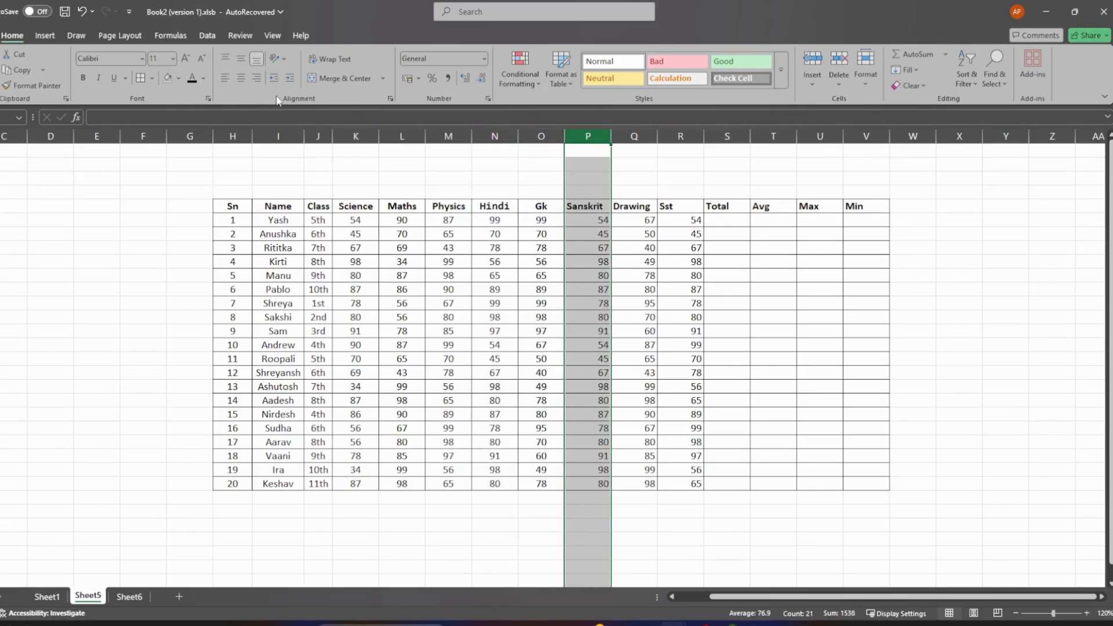
{"action": "left_click", "coordinate": [241, 79]}
Center the contents of the Drawing, Sst and Total columns horizontally.
{"action": "left_click", "coordinate": [635, 136]}
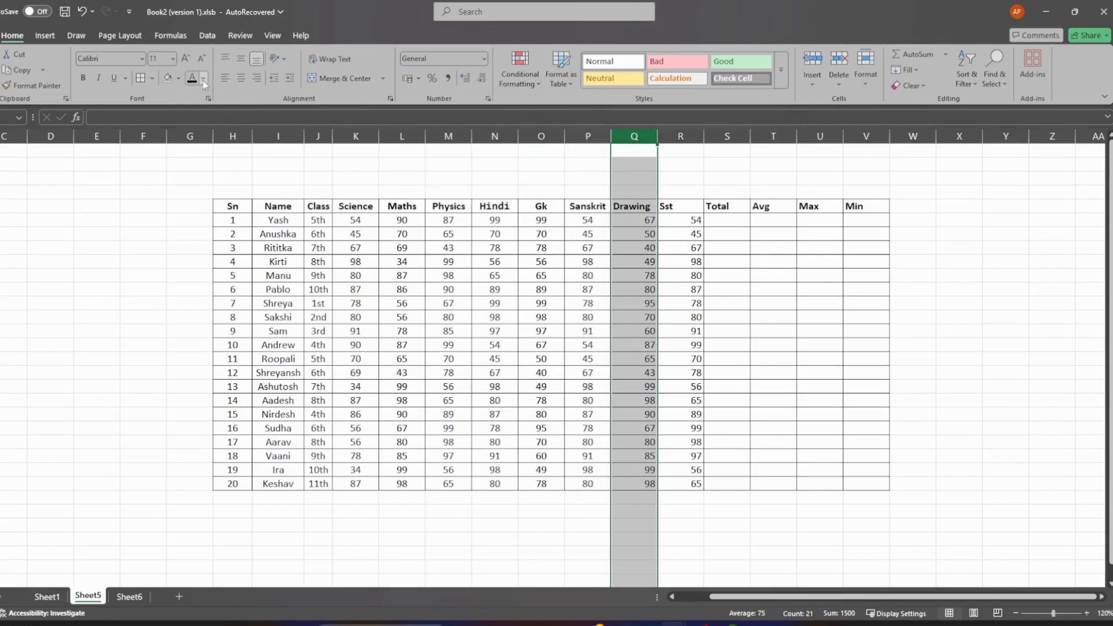
{"action": "left_click", "coordinate": [241, 78]}
{"action": "left_click", "coordinate": [684, 136]}
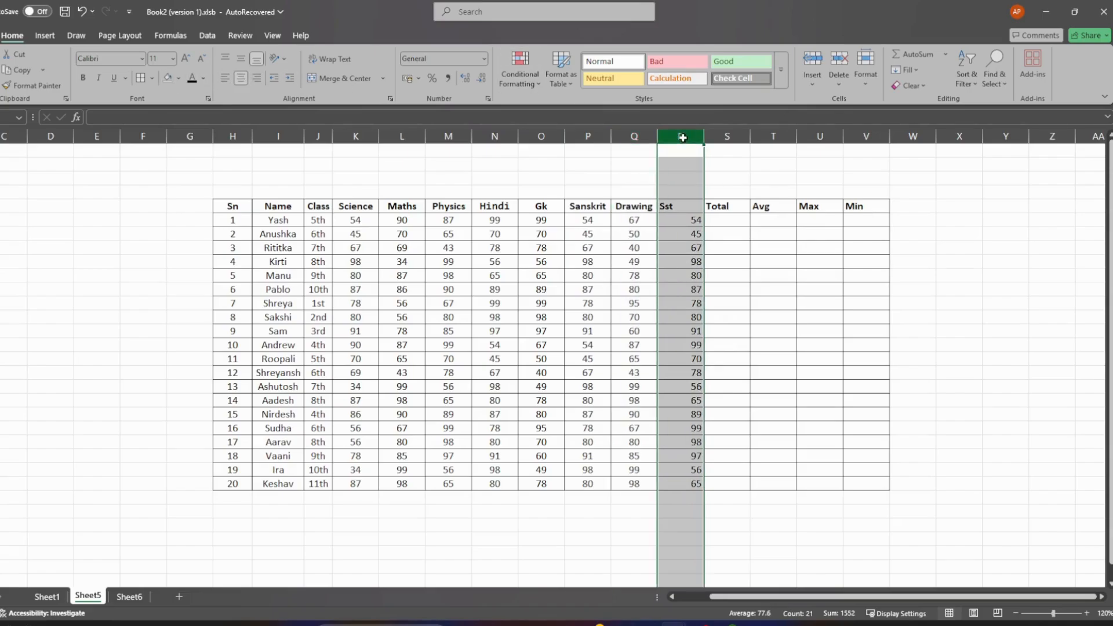
{"action": "left_click", "coordinate": [242, 77]}
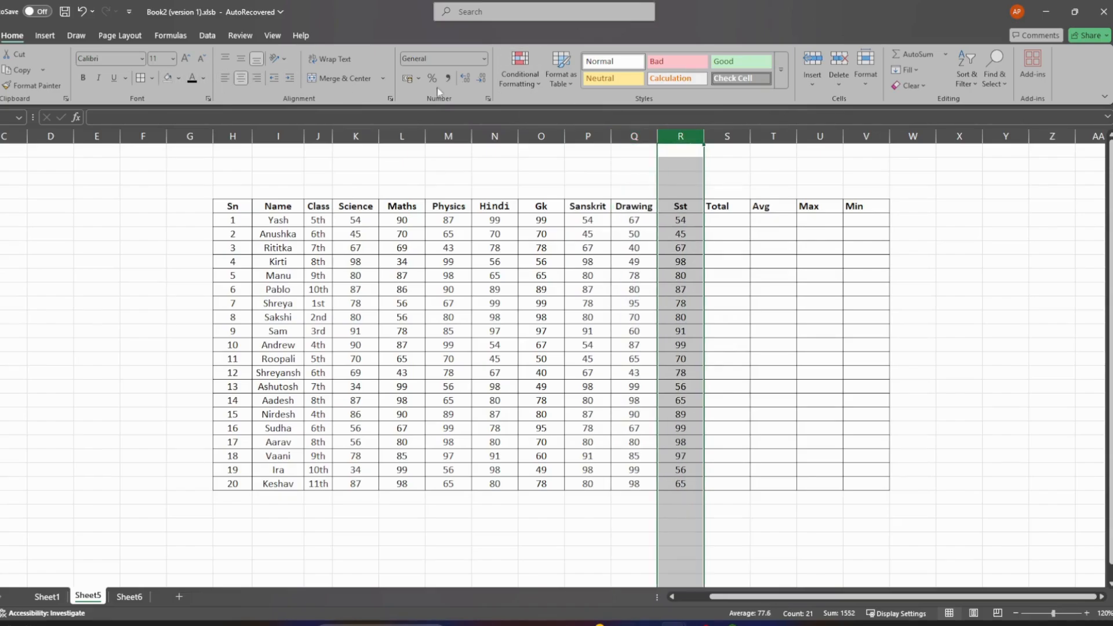
{"action": "left_click", "coordinate": [729, 136]}
{"action": "left_click", "coordinate": [244, 78]}
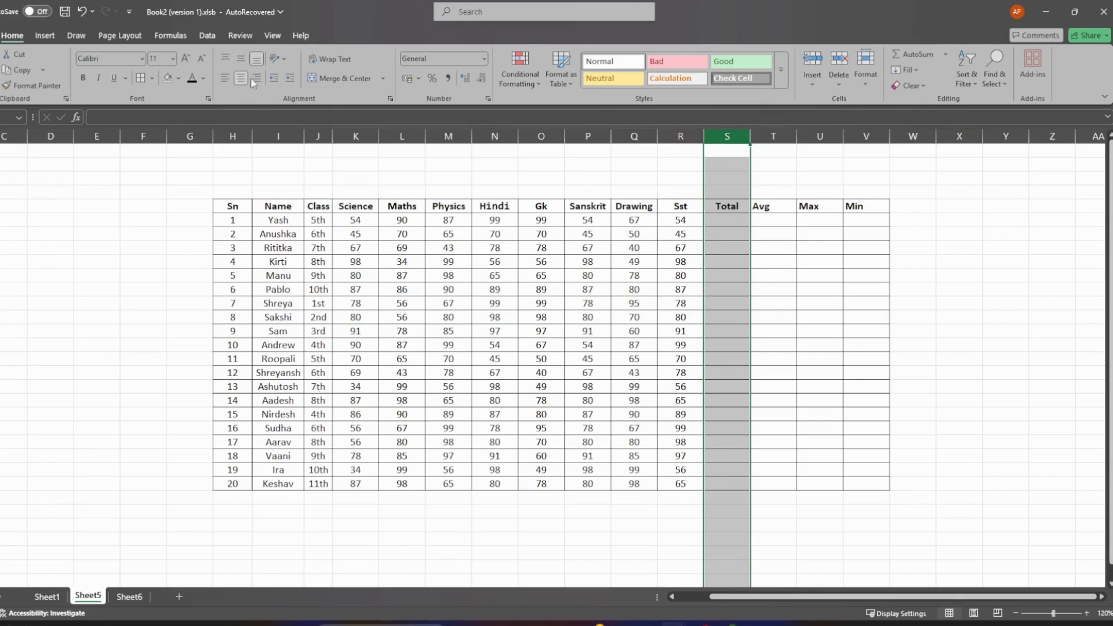
Center the contents of the Avg, Max and Min columns horizontally.
{"action": "left_click", "coordinate": [777, 136]}
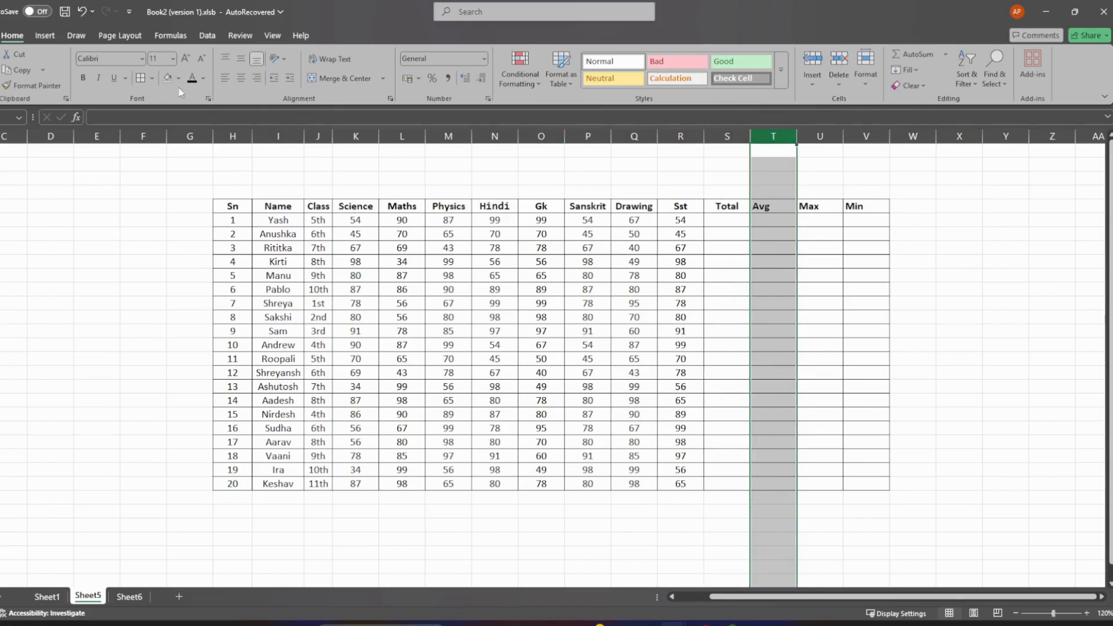
{"action": "left_click", "coordinate": [246, 78]}
{"action": "left_click", "coordinate": [820, 137]}
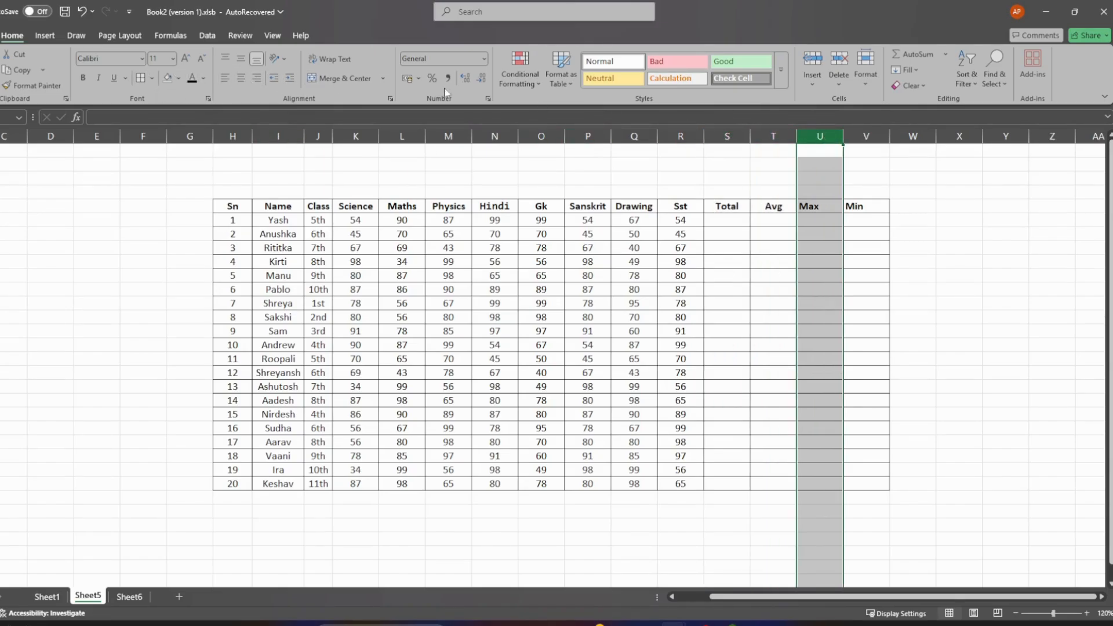
{"action": "left_click", "coordinate": [247, 79]}
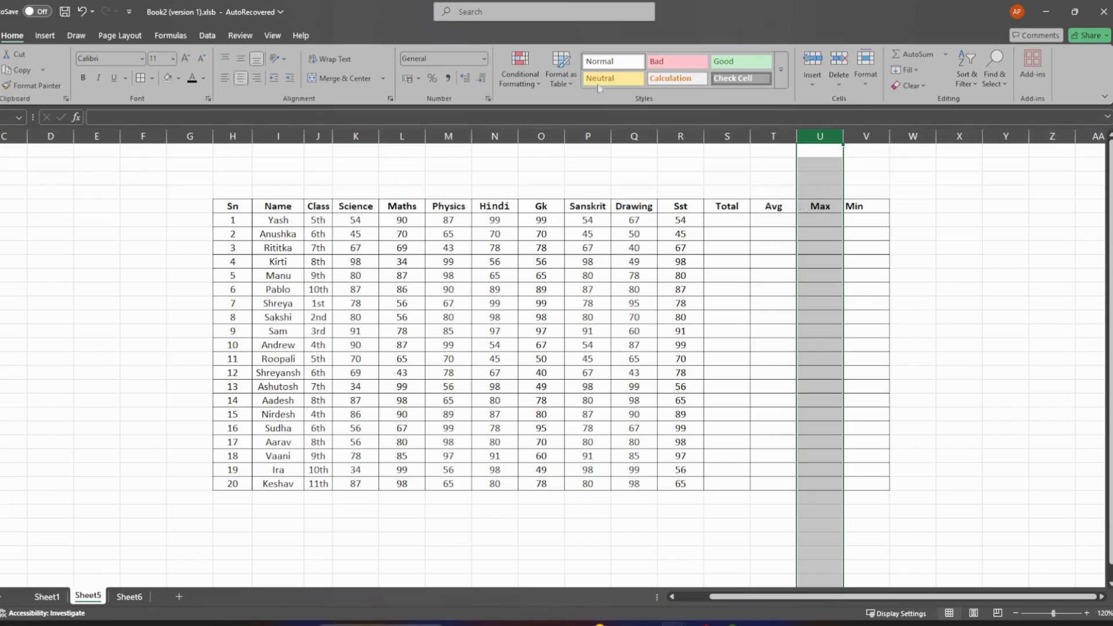
{"action": "left_click", "coordinate": [867, 137]}
{"action": "left_click", "coordinate": [242, 80]}
{"action": "left_click", "coordinate": [977, 371]}
{"action": "left_click_drag", "start_coordinate": [242, 207], "coordinate": [897, 497]}
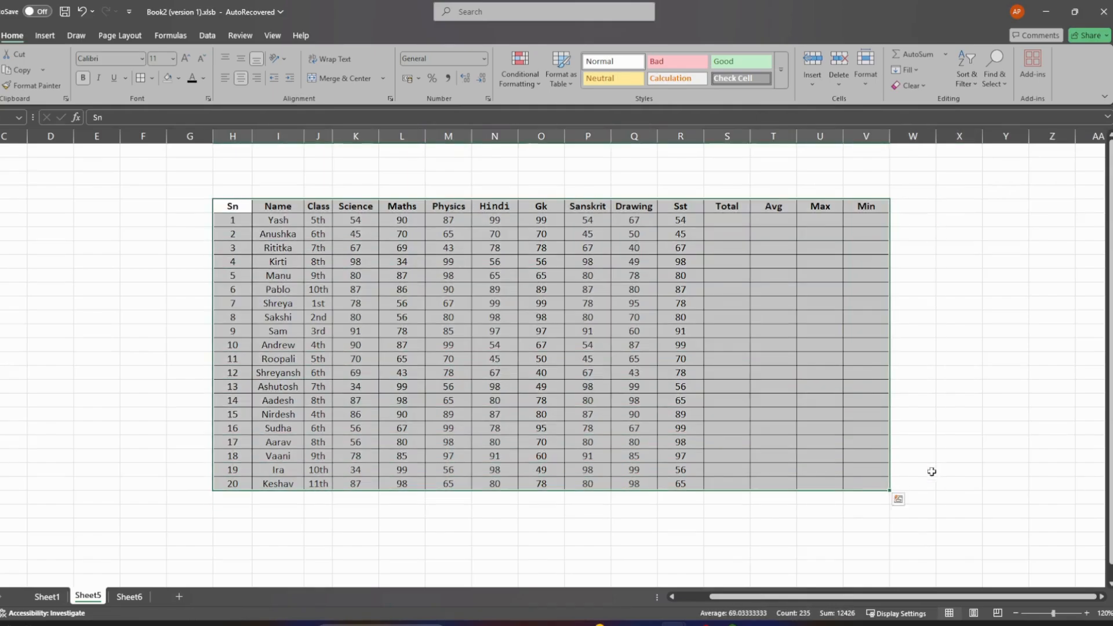
{"action": "left_click", "coordinate": [441, 543]}
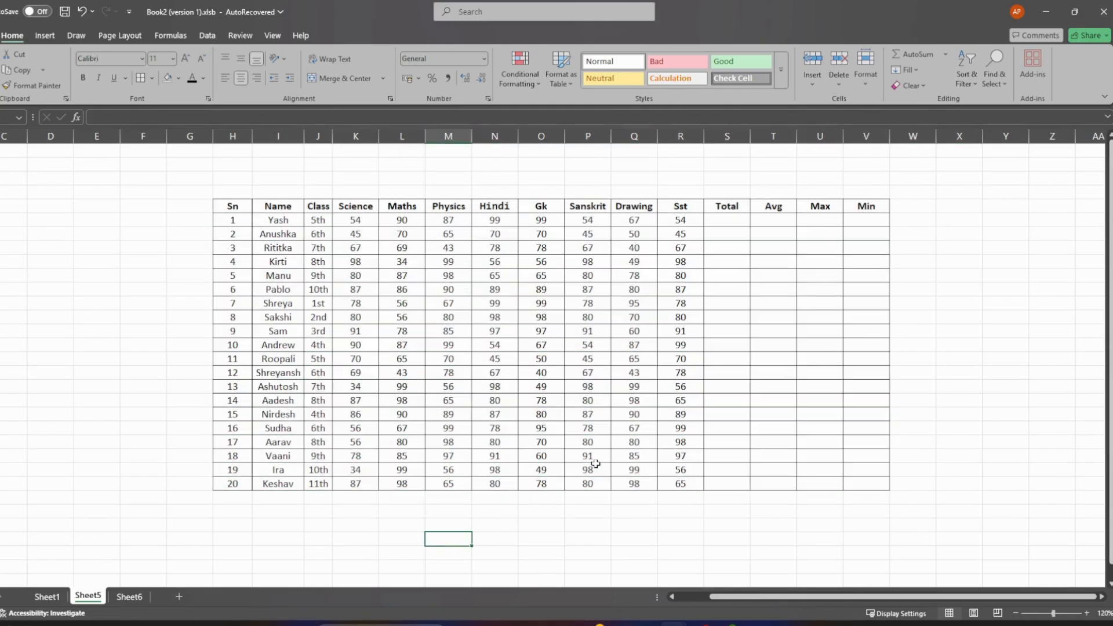
Make the serial numbers 1 to 20 in the Sn column bold.
{"action": "left_click_drag", "start_coordinate": [244, 223], "coordinate": [233, 483]}
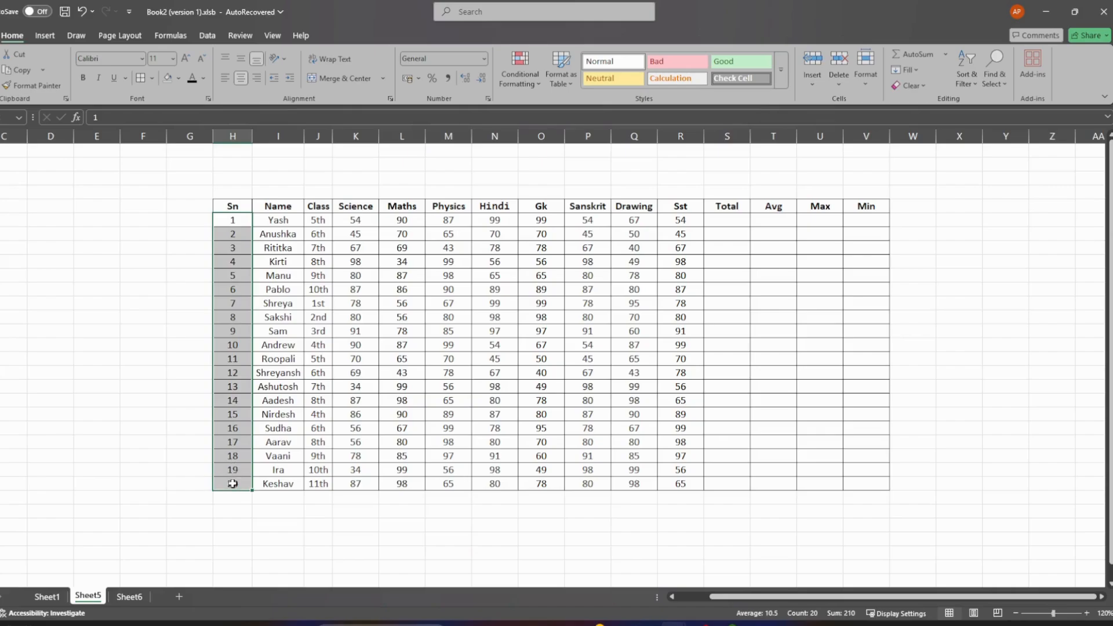
{"action": "left_click", "coordinate": [83, 78]}
{"action": "left_click", "coordinate": [83, 290]}
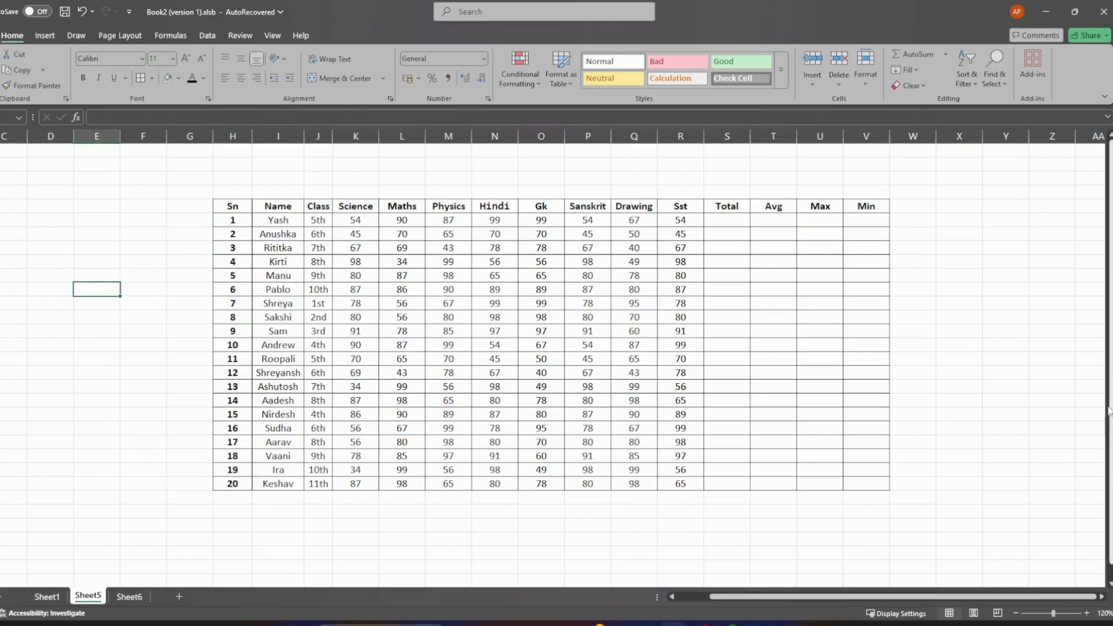
{"action": "left_click", "coordinate": [988, 331]}
Set the font color of the header row from Sn to Min to the standard red.
{"action": "left_click_drag", "start_coordinate": [224, 206], "coordinate": [869, 208]}
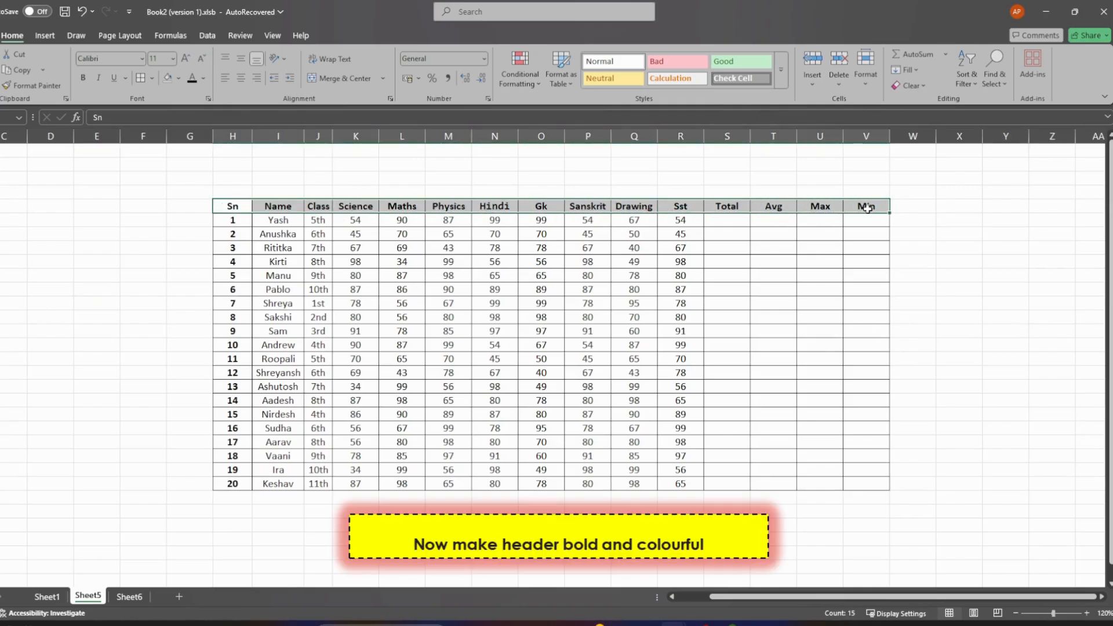
{"action": "left_click", "coordinate": [204, 78]}
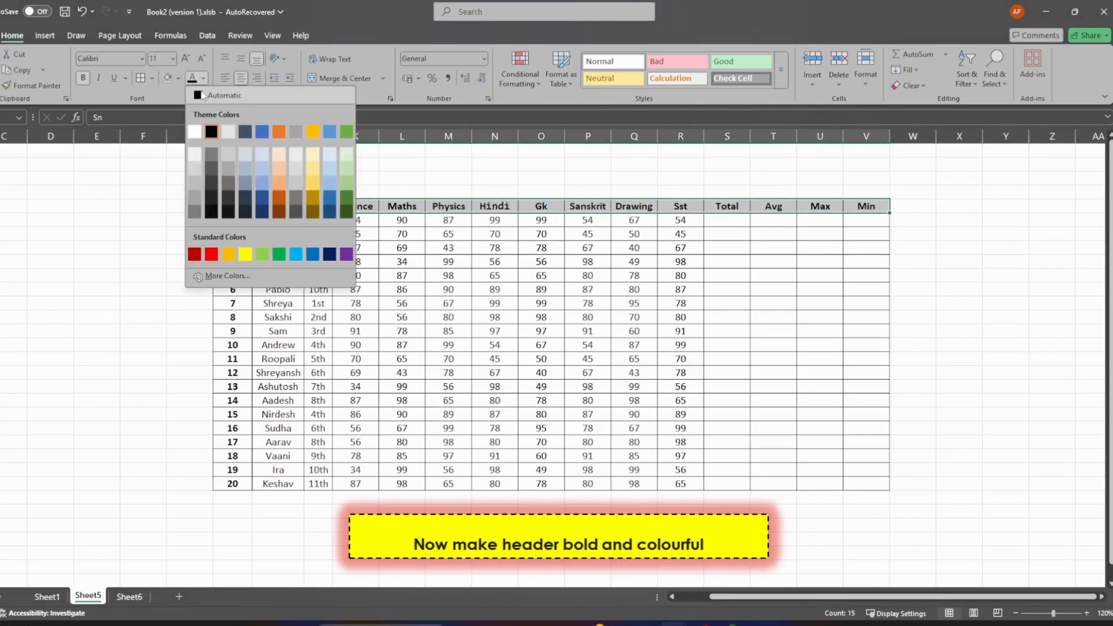
{"action": "left_click", "coordinate": [211, 255]}
{"action": "left_click", "coordinate": [444, 335]}
Fill the header row cells from Sn to Min with a light gold theme color.
{"action": "left_click_drag", "start_coordinate": [234, 208], "coordinate": [872, 207]}
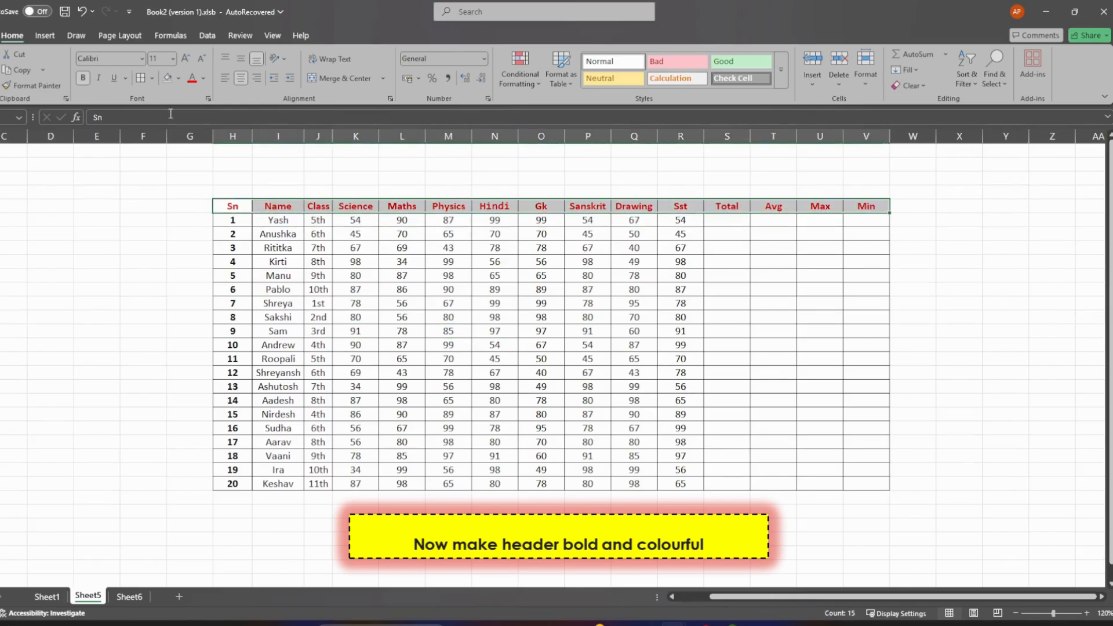
{"action": "left_click", "coordinate": [180, 79]}
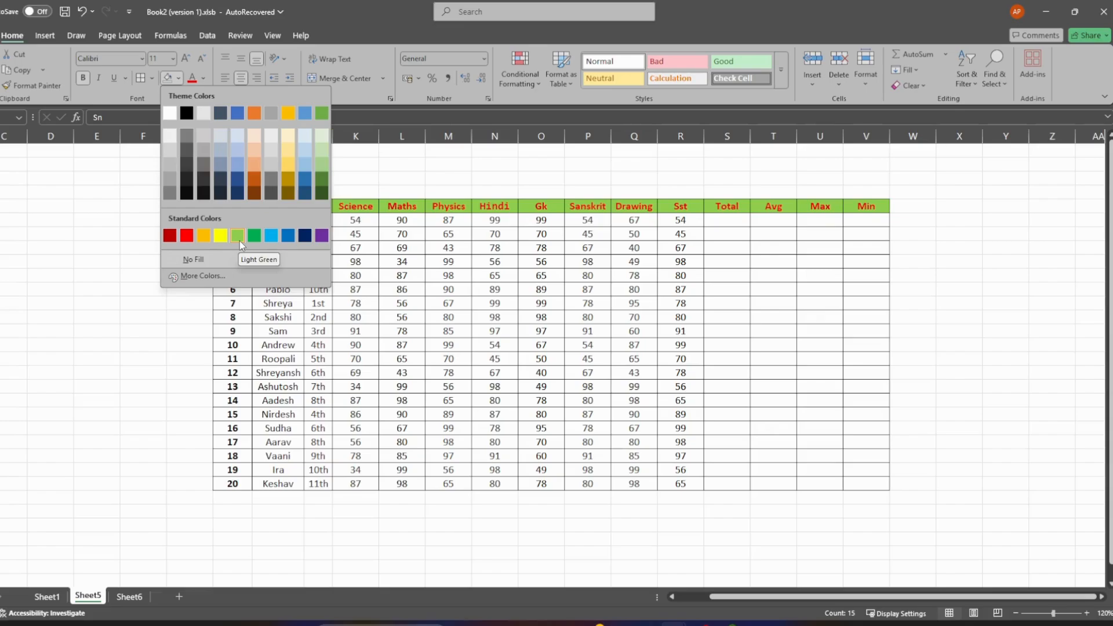
{"action": "left_click", "coordinate": [289, 169]}
{"action": "left_click", "coordinate": [724, 318]}
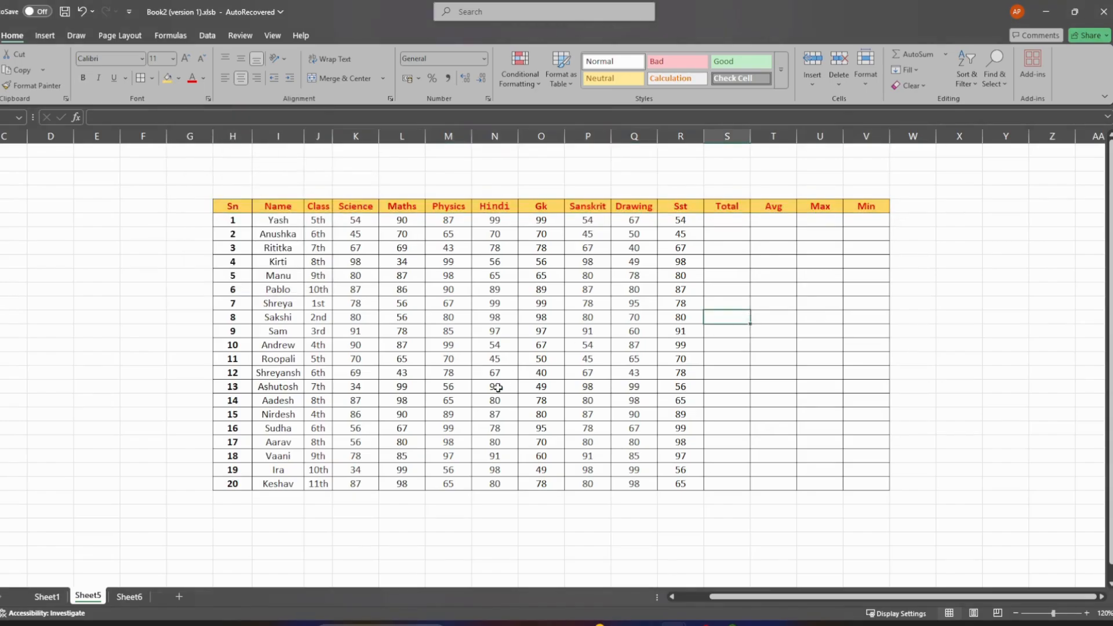
{"action": "left_click", "coordinate": [948, 320]}
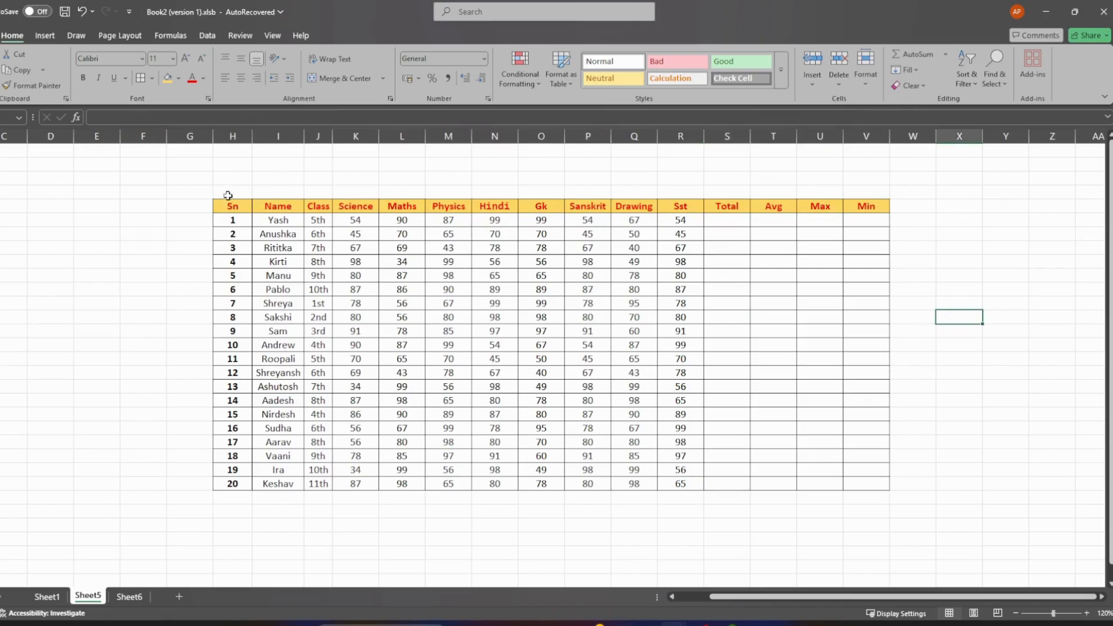
Enter the formula =SUM(K6:Q6) in the first student's Total cell.
{"action": "left_click", "coordinate": [712, 220]}
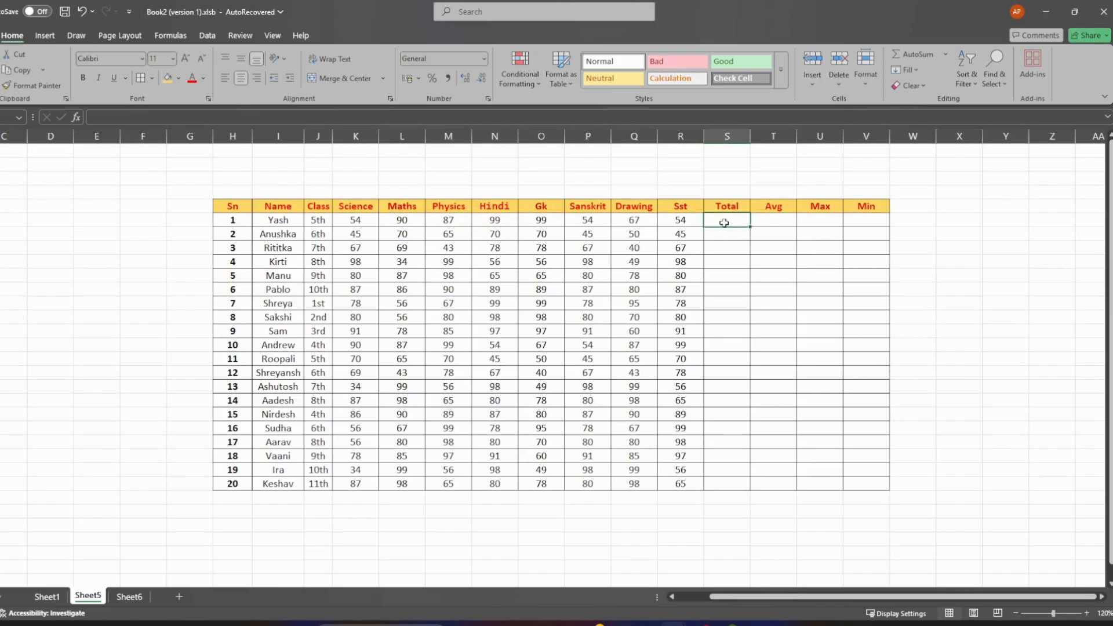
{"action": "type", "text": "="}
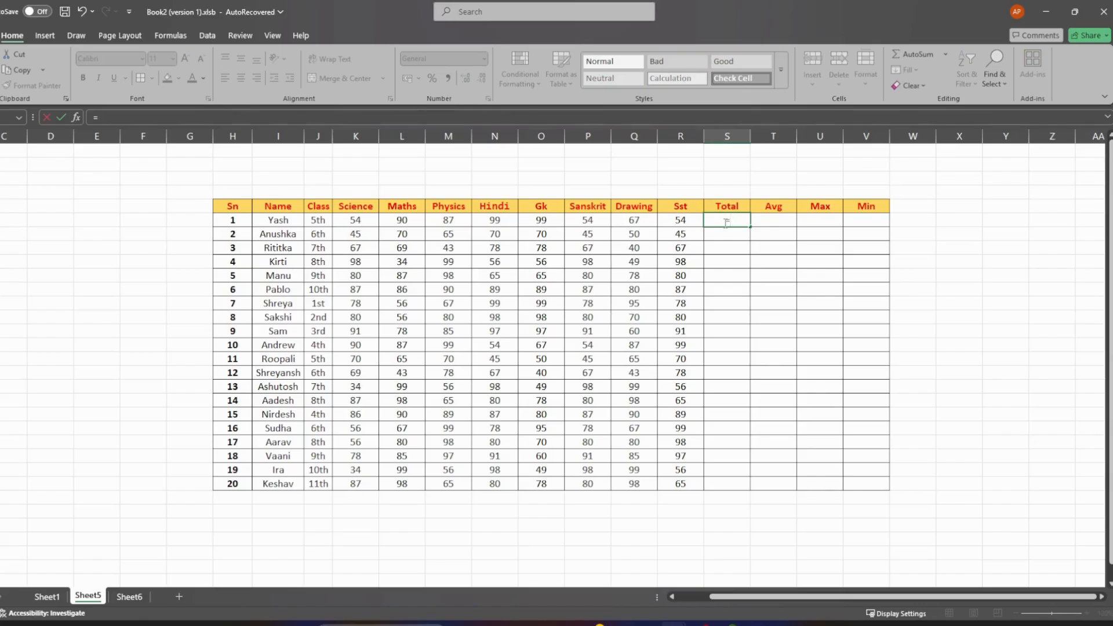
{"action": "type", "text": "sum"}
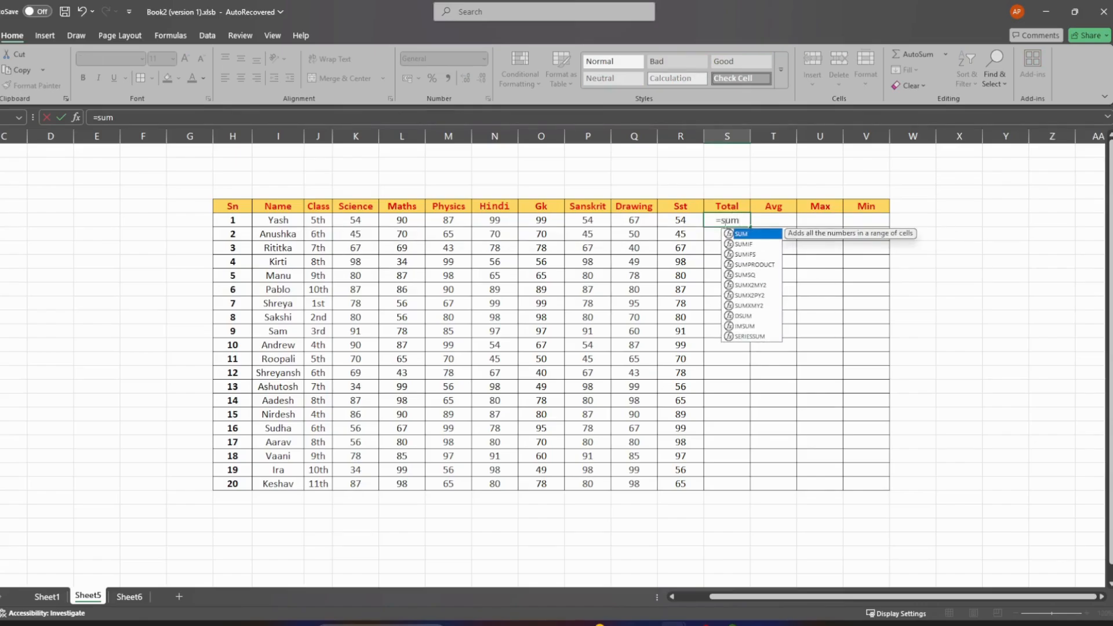
{"action": "type", "text": "("}
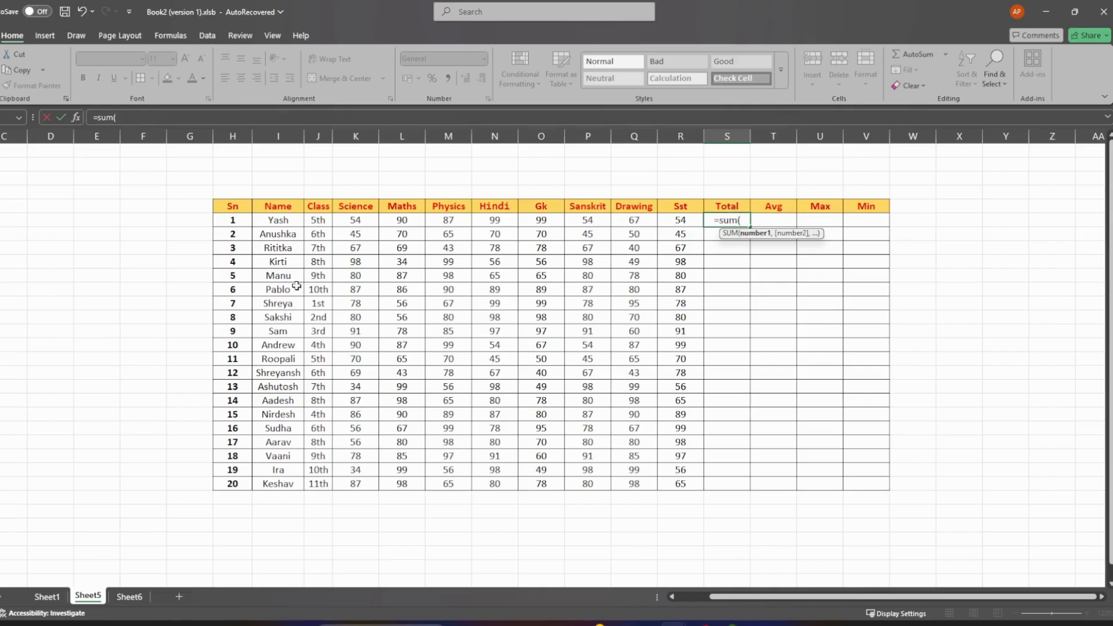
{"action": "left_click", "coordinate": [355, 220]}
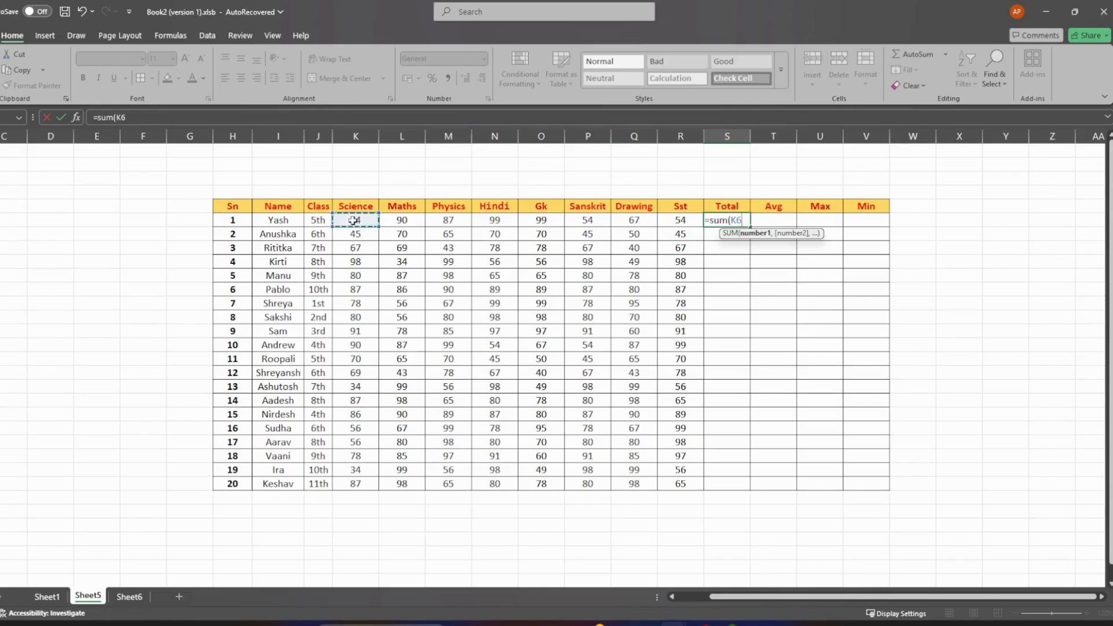
{"action": "key", "text": "F8"}
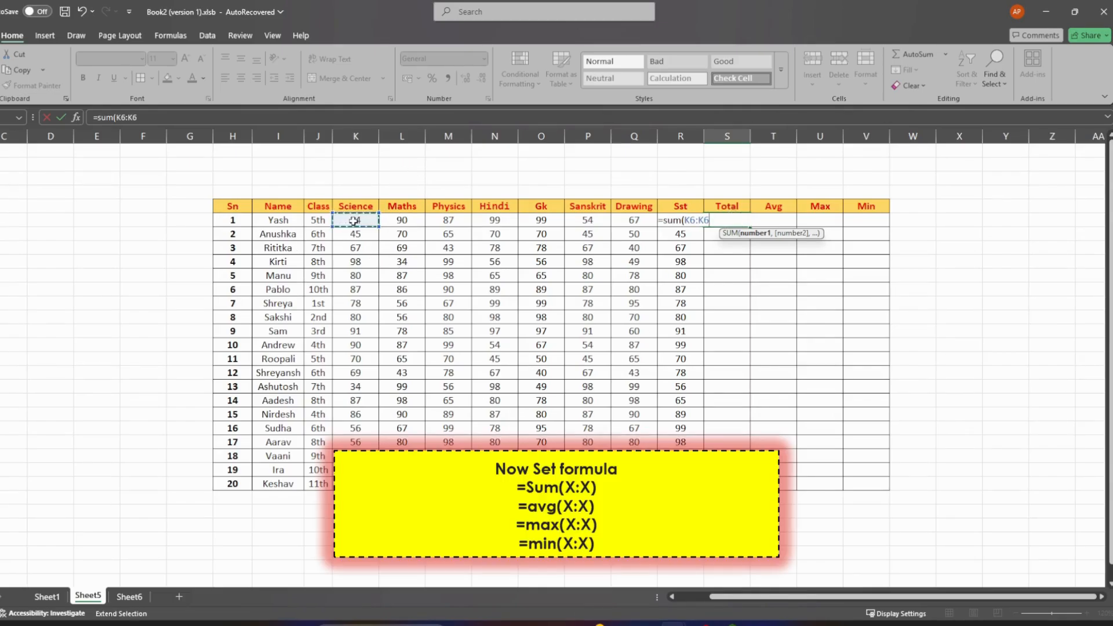
{"action": "left_click", "coordinate": [637, 220]}
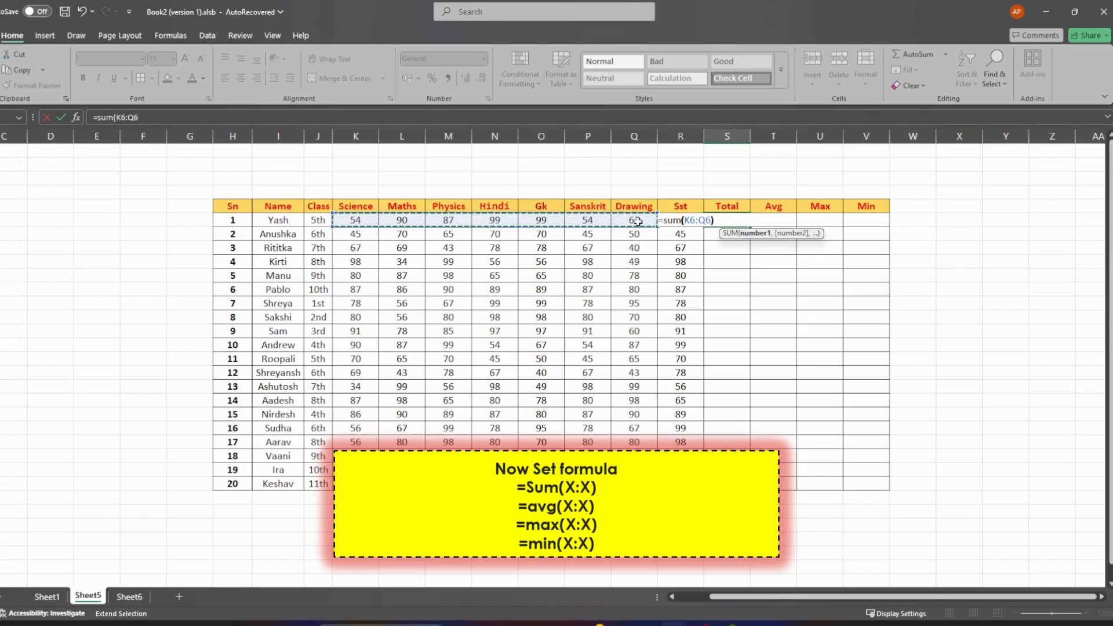
{"action": "type", "text": ")"}
{"action": "key", "text": "ctrl+Return"}
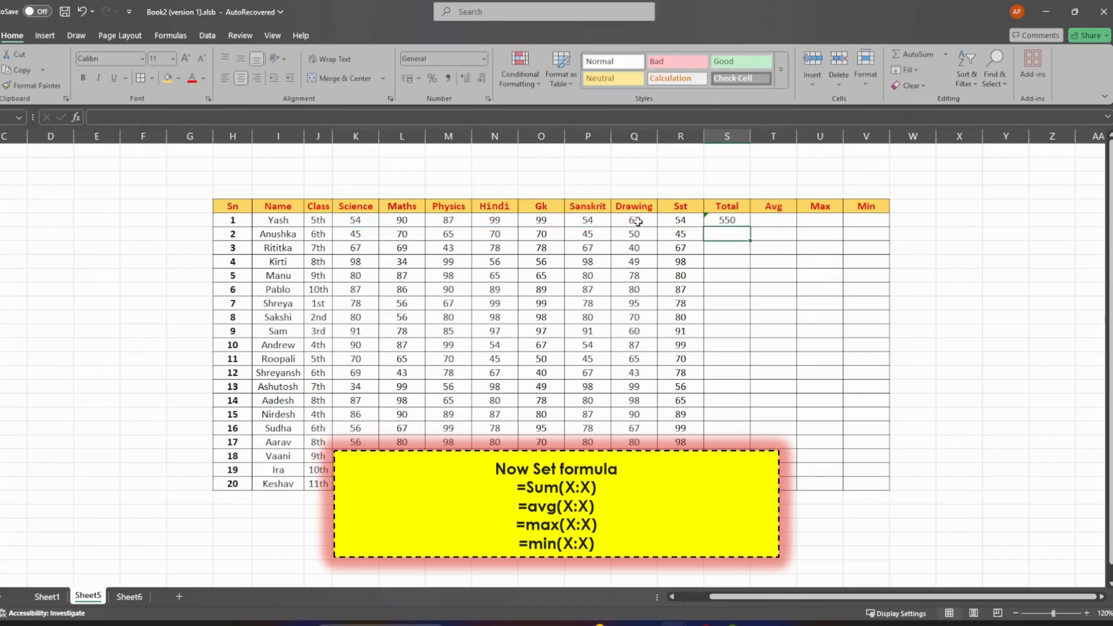
Copy the first student's Total formula down the column to the student with serial number 20.
{"action": "left_click", "coordinate": [809, 299]}
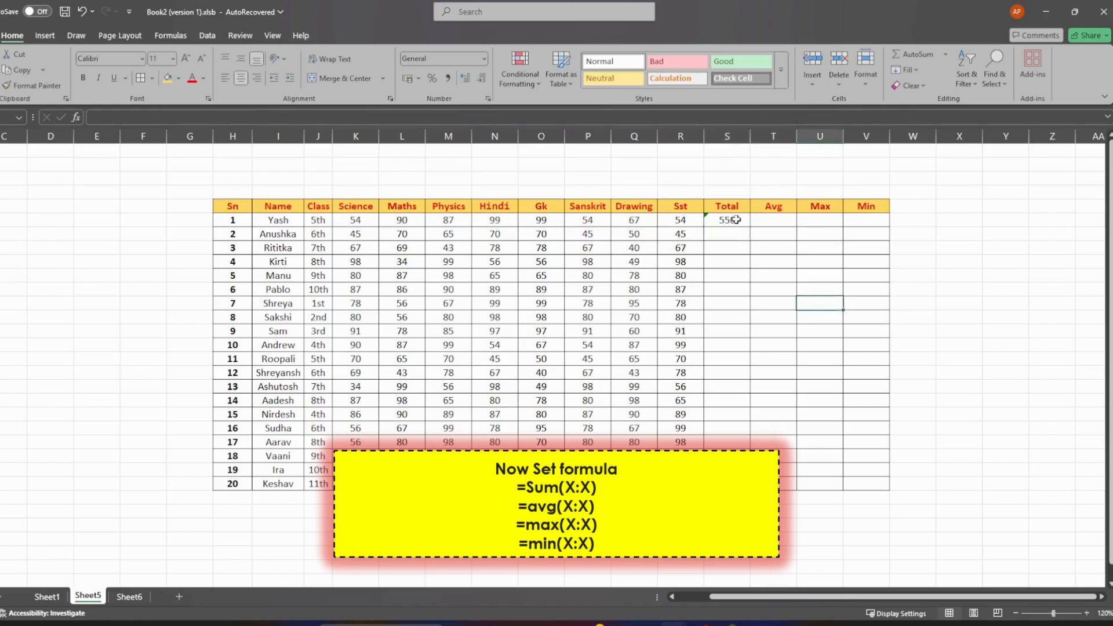
{"action": "left_click", "coordinate": [734, 221]}
{"action": "left_click_drag", "start_coordinate": [752, 227], "coordinate": [752, 483]}
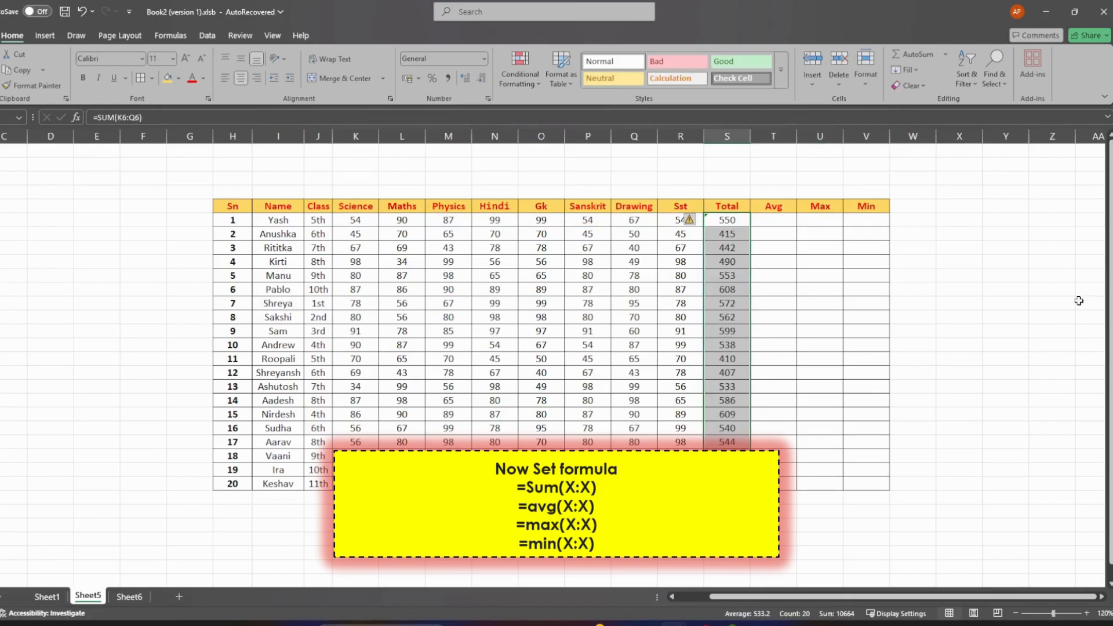
Try to start an AVERAGE formula in the first student's Avg cell from the function suggestions.
{"action": "left_click", "coordinate": [780, 219]}
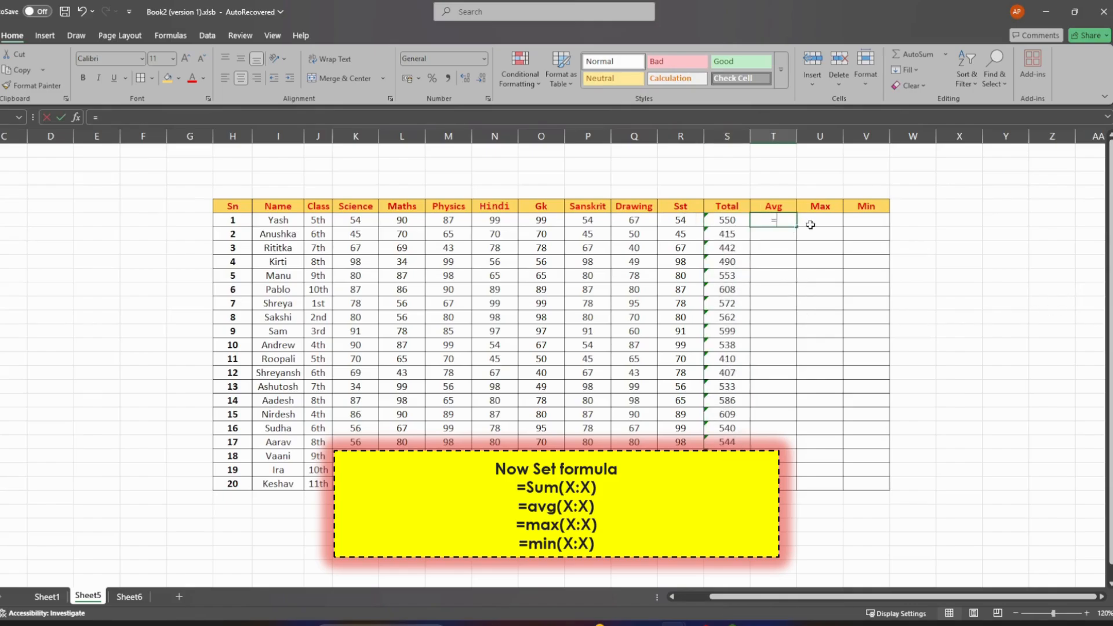
{"action": "type", "text": "=av"}
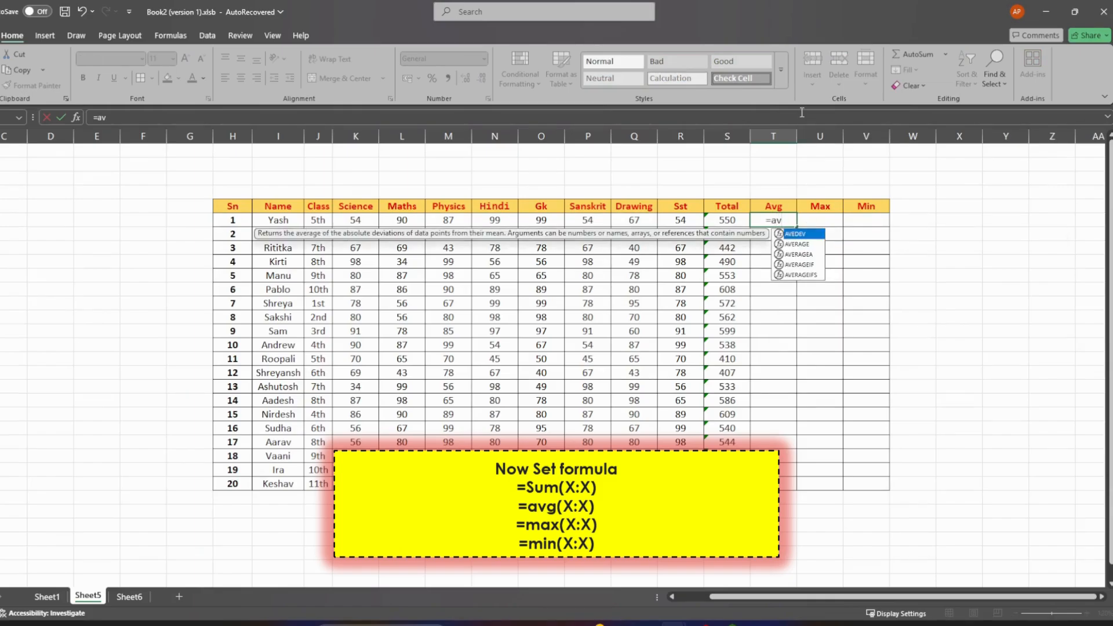
{"action": "key", "text": "Down"}
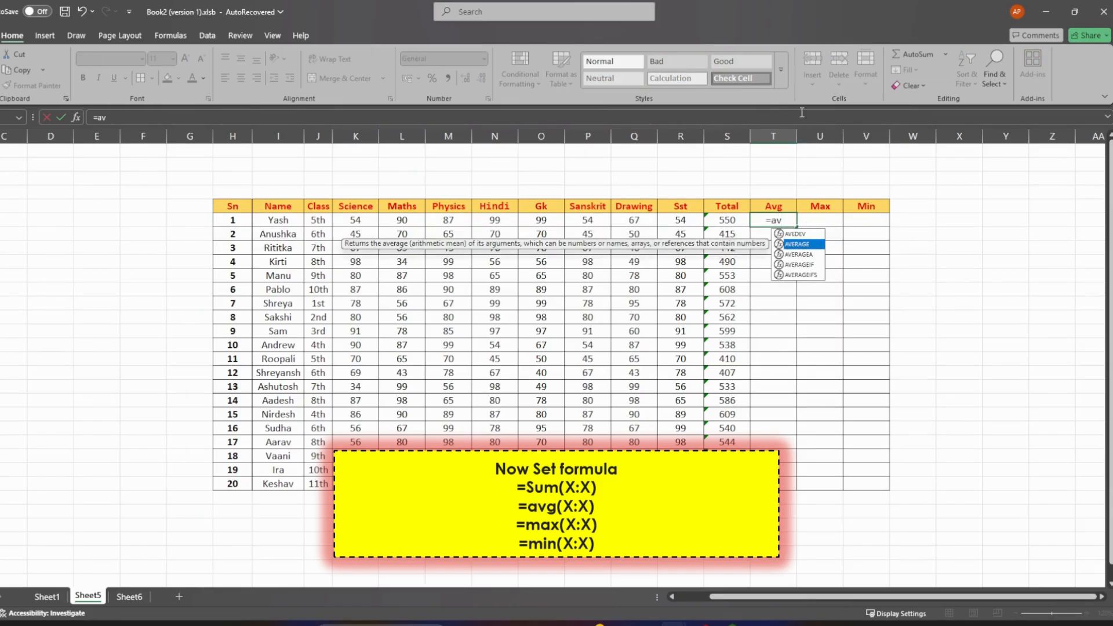
{"action": "key", "text": "Return"}
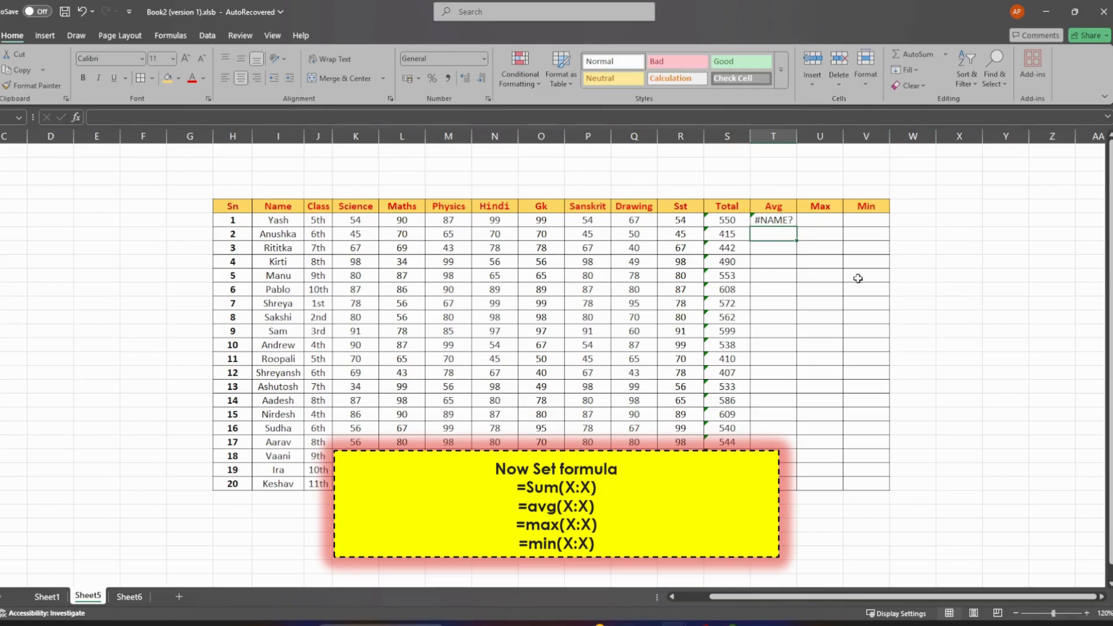
Enter the formula =AVERAGE(K6:R6) in the first student's Avg cell.
{"action": "left_click", "coordinate": [787, 221]}
{"action": "type", "text": "="}
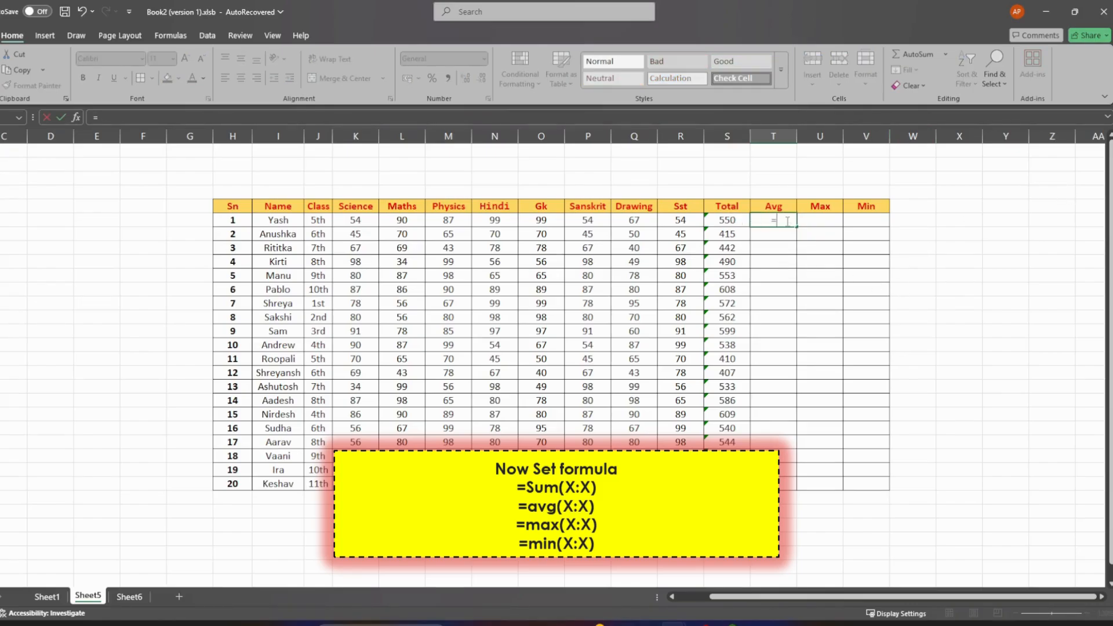
{"action": "type", "text": "avera"}
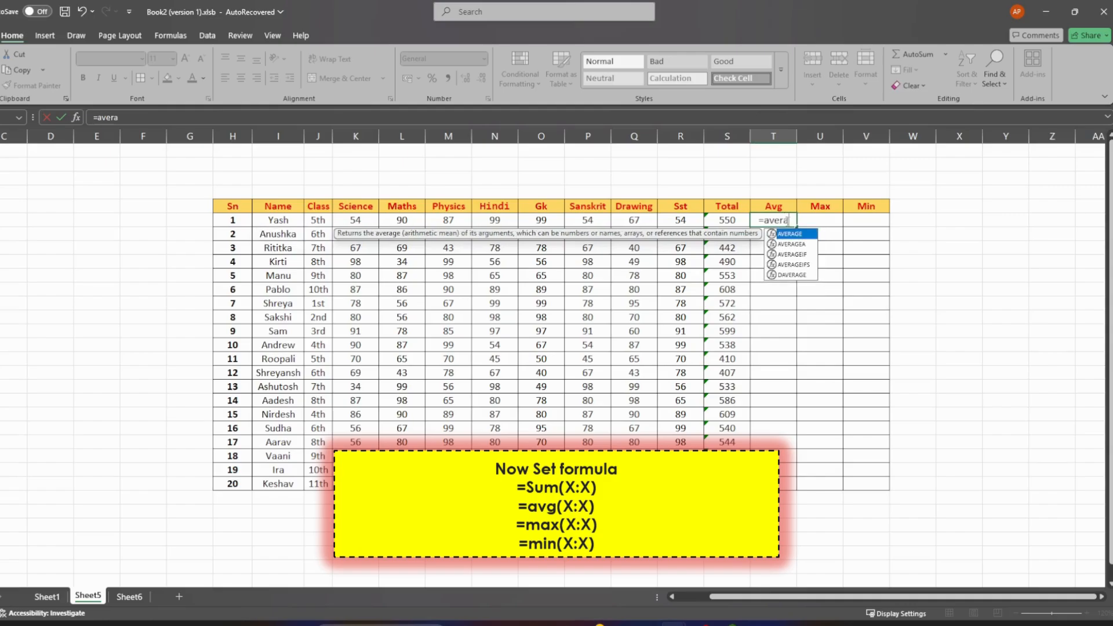
{"action": "type", "text": "ge"}
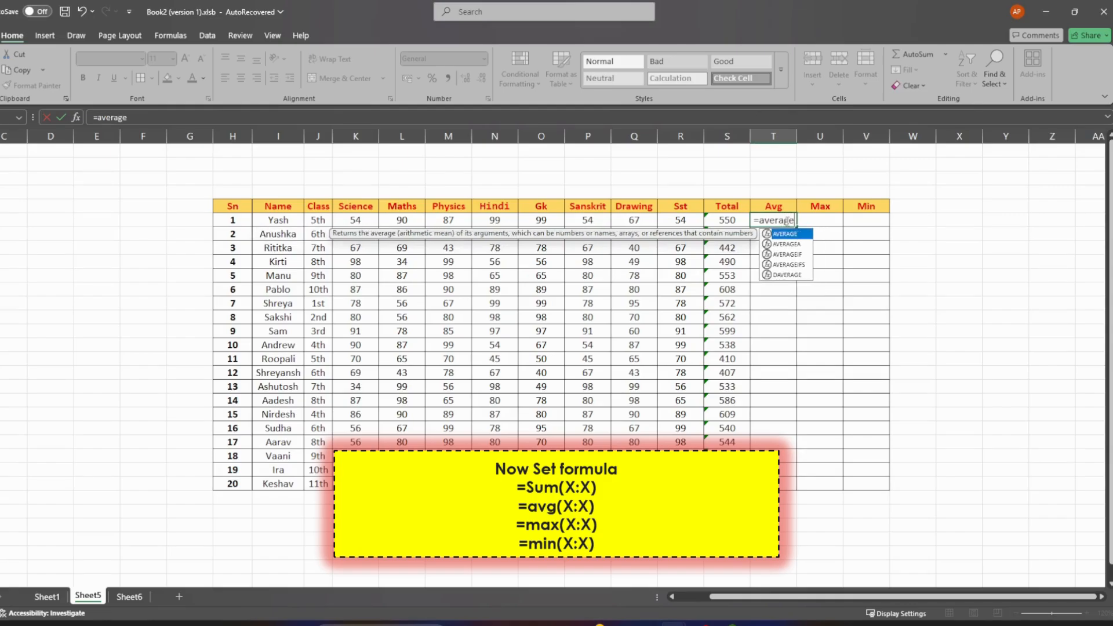
{"action": "type", "text": "("}
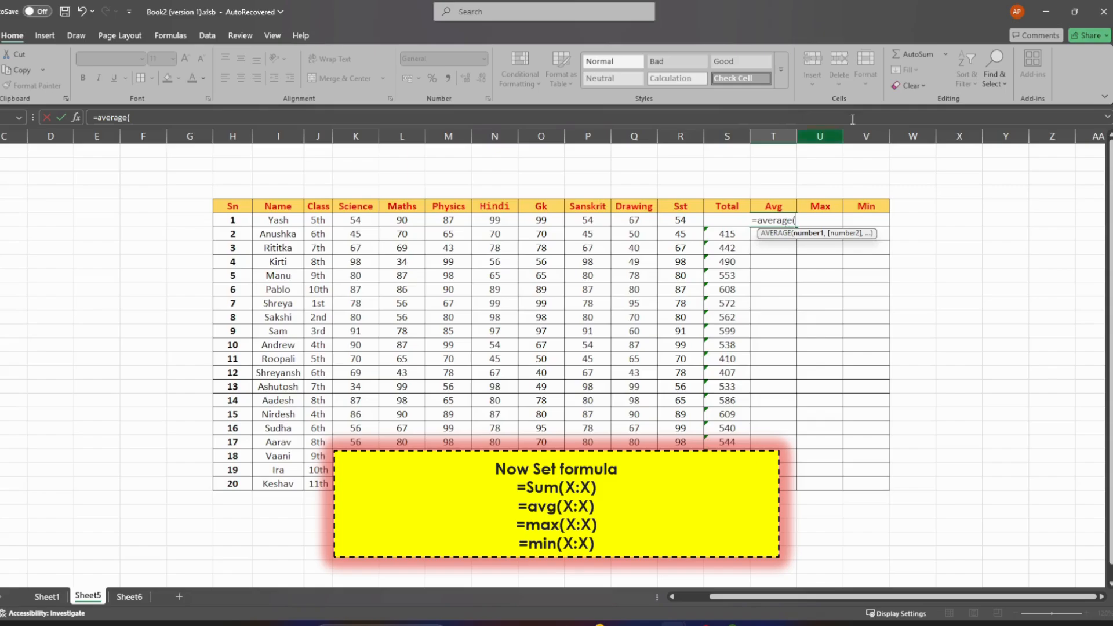
{"action": "left_click", "coordinate": [355, 221]}
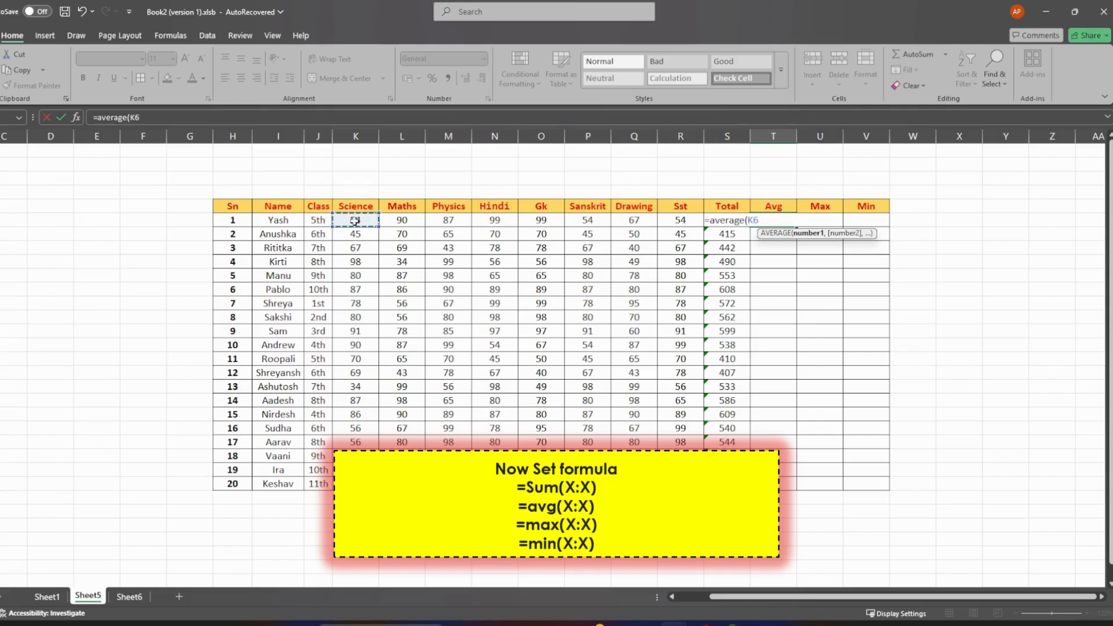
{"action": "key", "text": "F8"}
{"action": "left_click", "coordinate": [684, 222]}
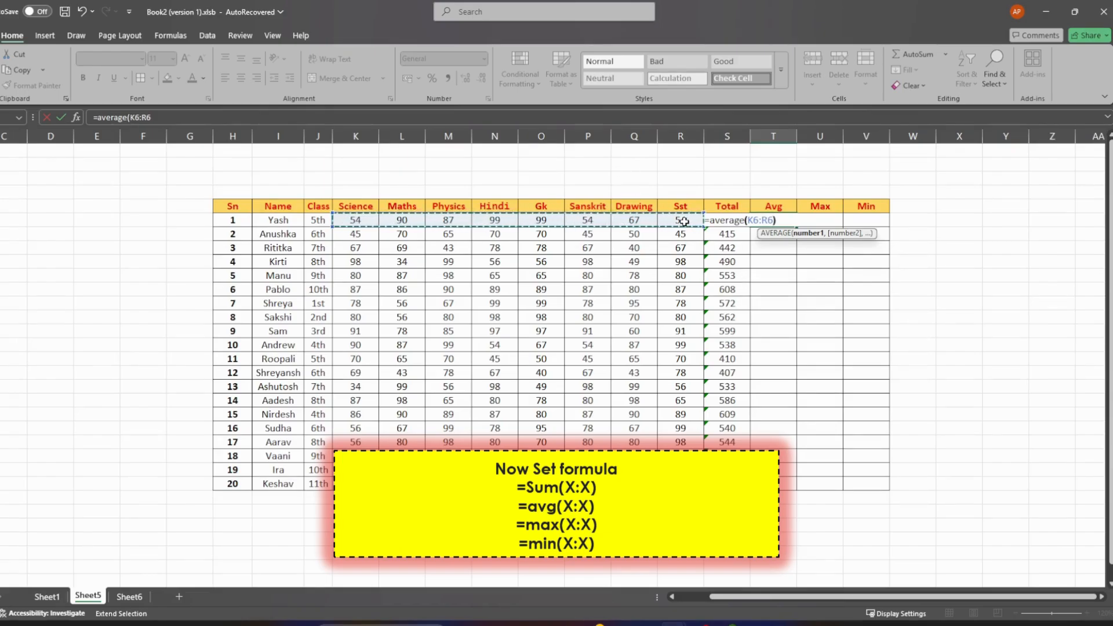
{"action": "key", "text": "Return"}
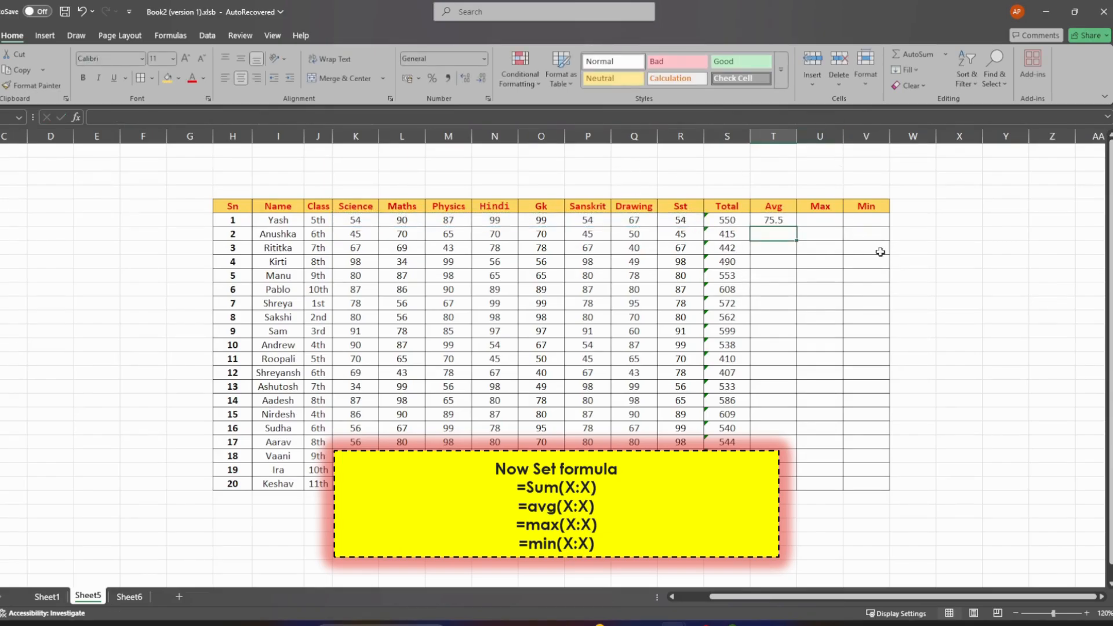
Copy the first student's Avg formula down the column to the student with serial number 20.
{"action": "left_click", "coordinate": [772, 221]}
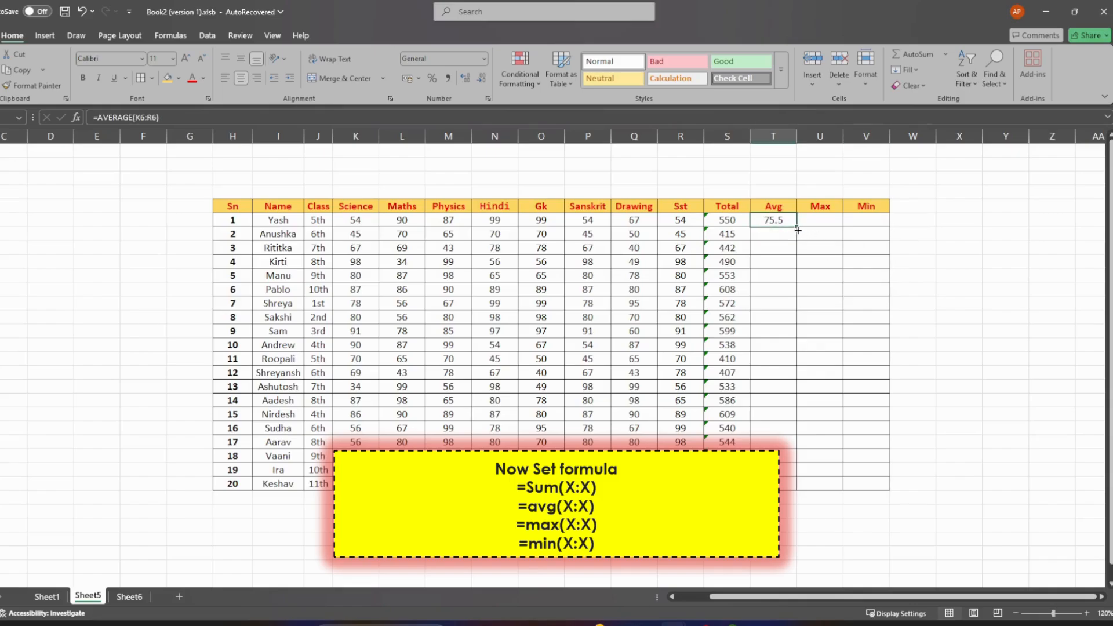
{"action": "left_click_drag", "start_coordinate": [797, 229], "coordinate": [801, 492]}
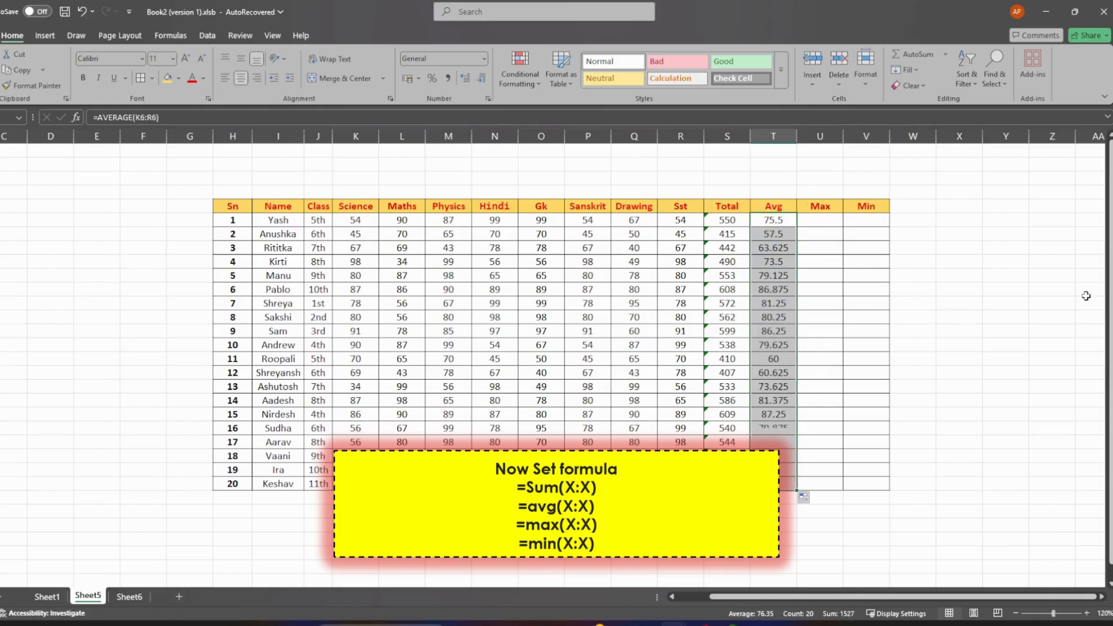
{"action": "left_click", "coordinate": [881, 334]}
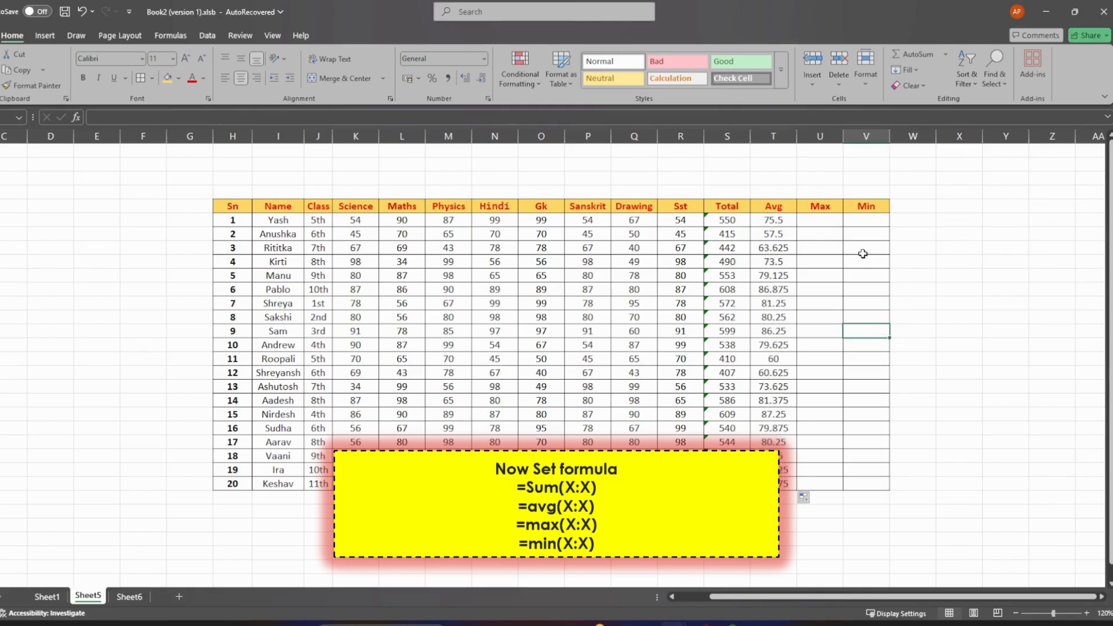
Enter the formula =MAX(K6:R6) in the first student's Max cell.
{"action": "left_click", "coordinate": [823, 220]}
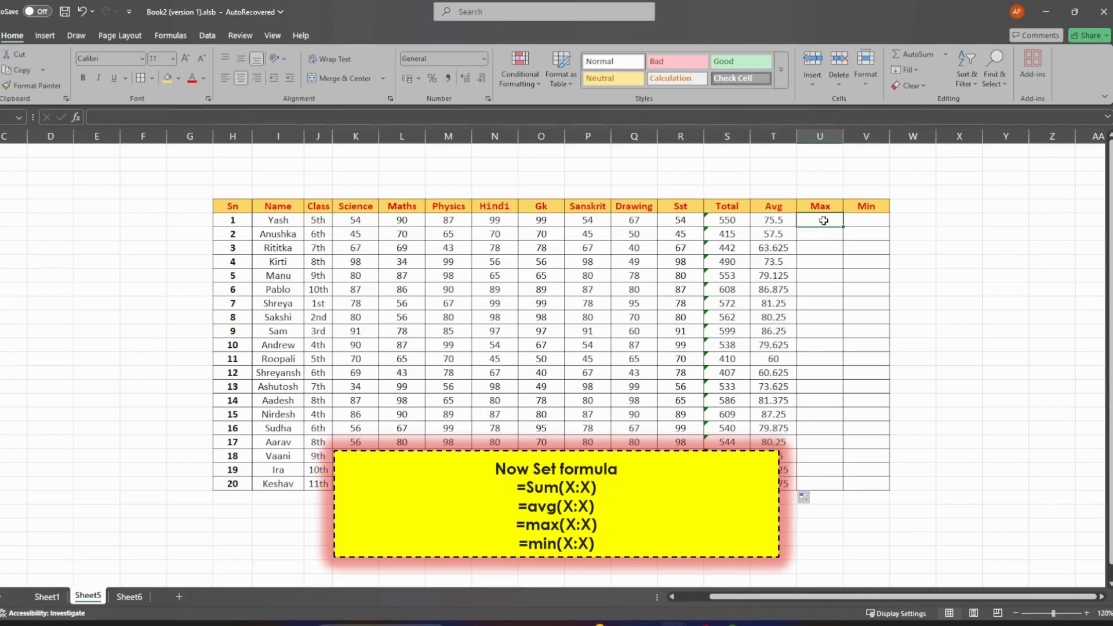
{"action": "type", "text": "=max"}
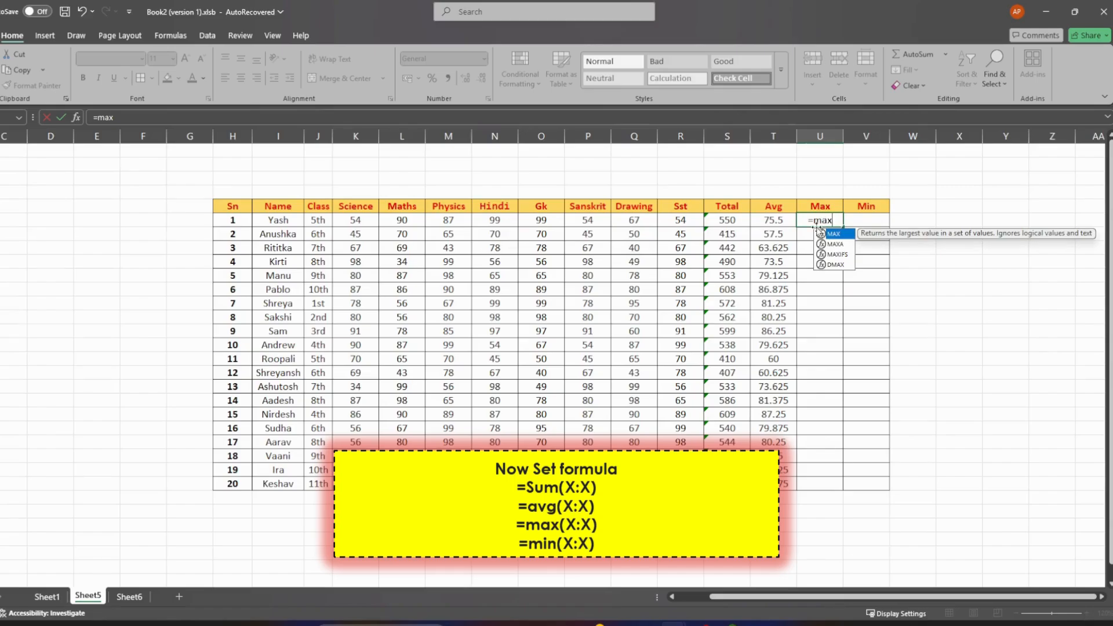
{"action": "type", "text": "("}
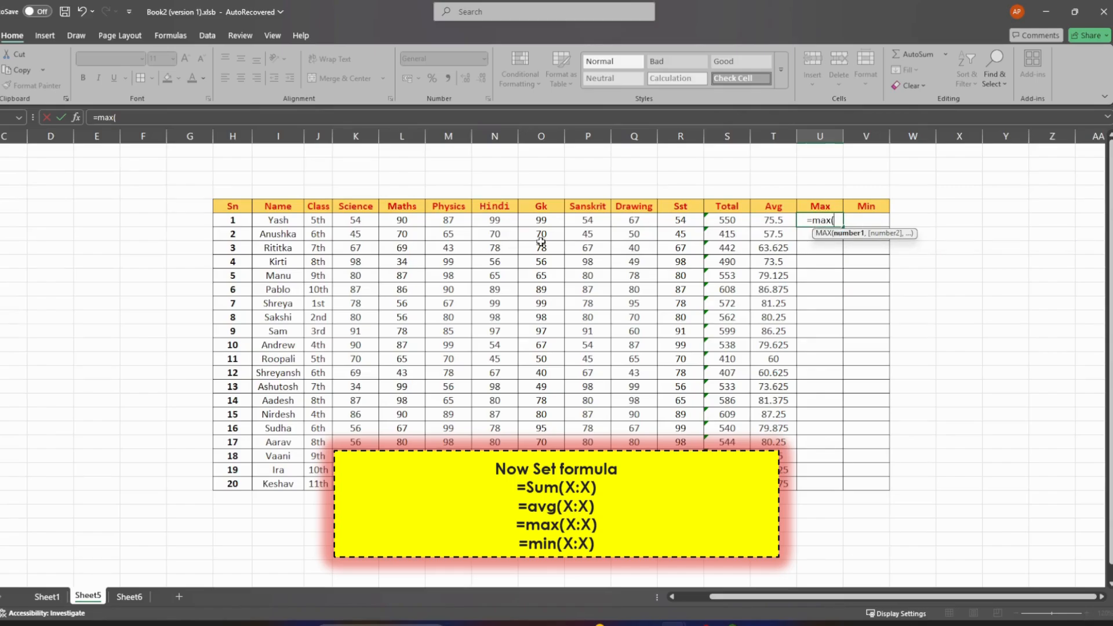
{"action": "left_click", "coordinate": [358, 220]}
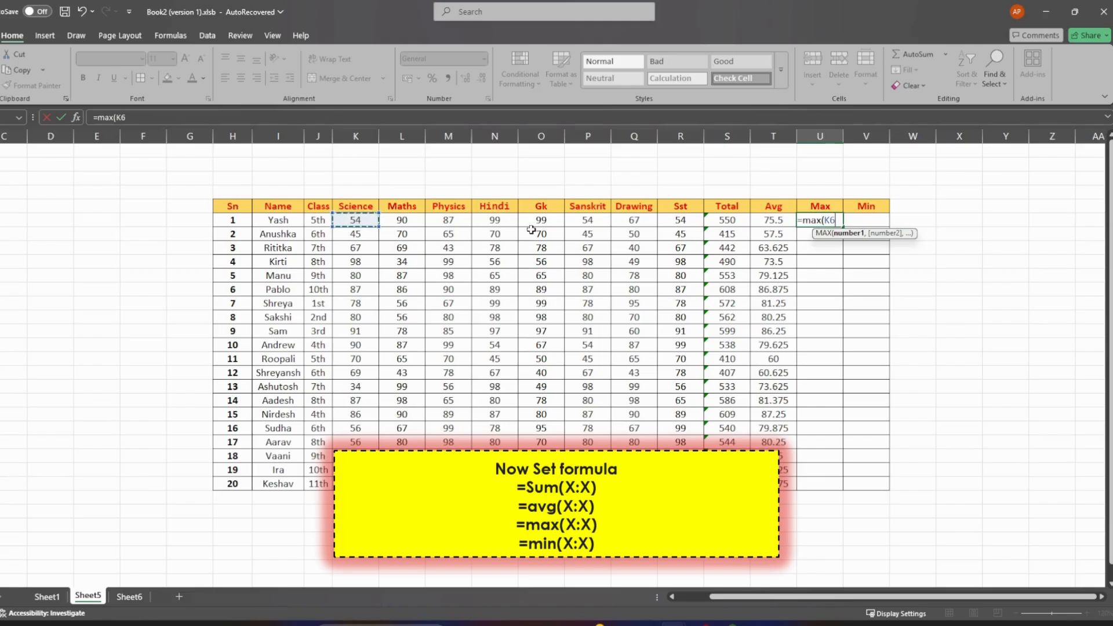
{"action": "key", "text": "F8"}
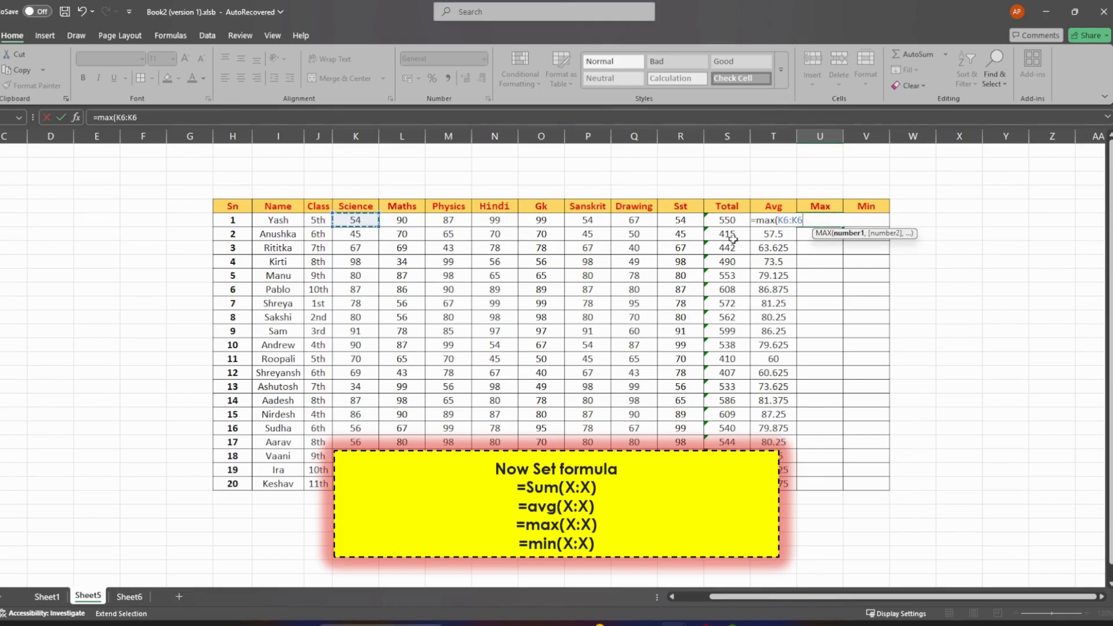
{"action": "left_click", "coordinate": [684, 222]}
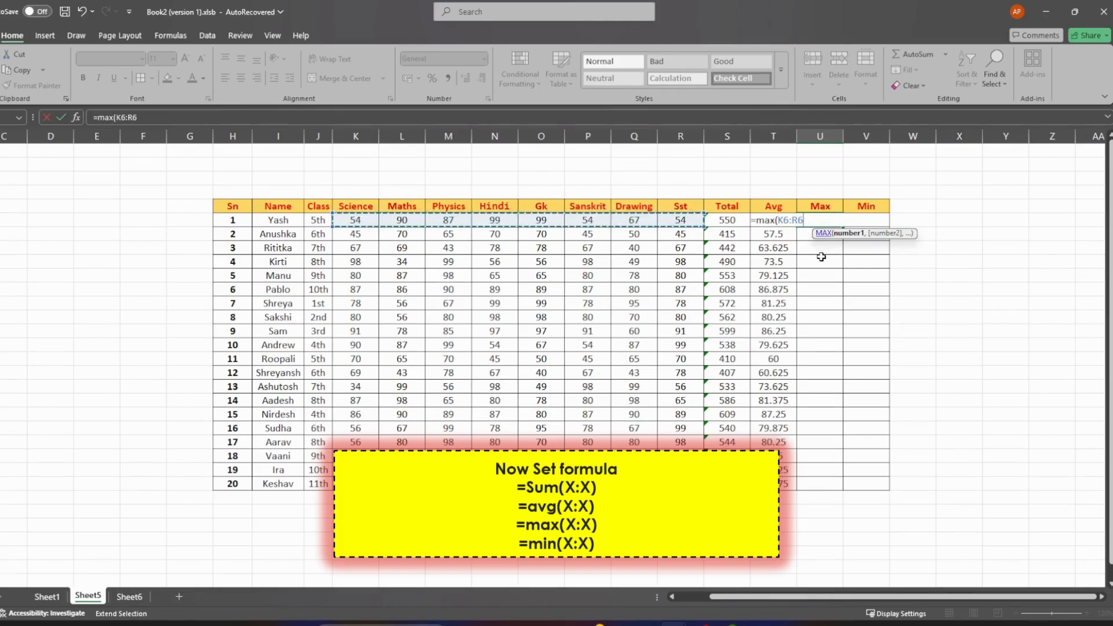
{"action": "type", "text": ")"}
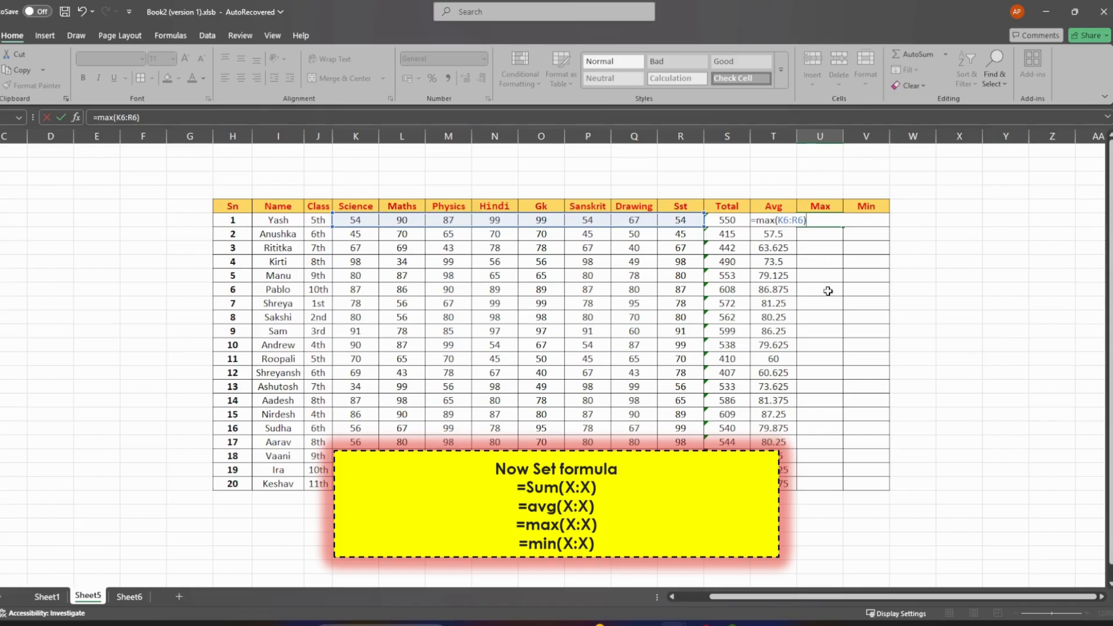
{"action": "key", "text": "Return"}
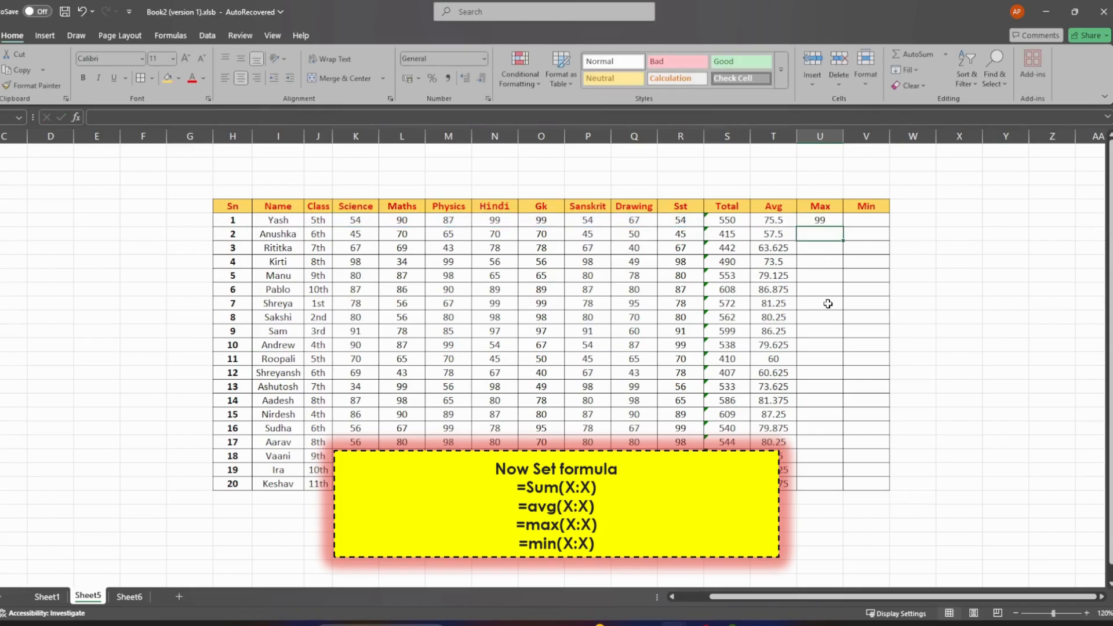
Copy the first student's Max formula down the column to the student with serial number 20.
{"action": "left_click", "coordinate": [912, 234]}
{"action": "left_click", "coordinate": [830, 222]}
{"action": "left_click_drag", "start_coordinate": [844, 227], "coordinate": [844, 488]}
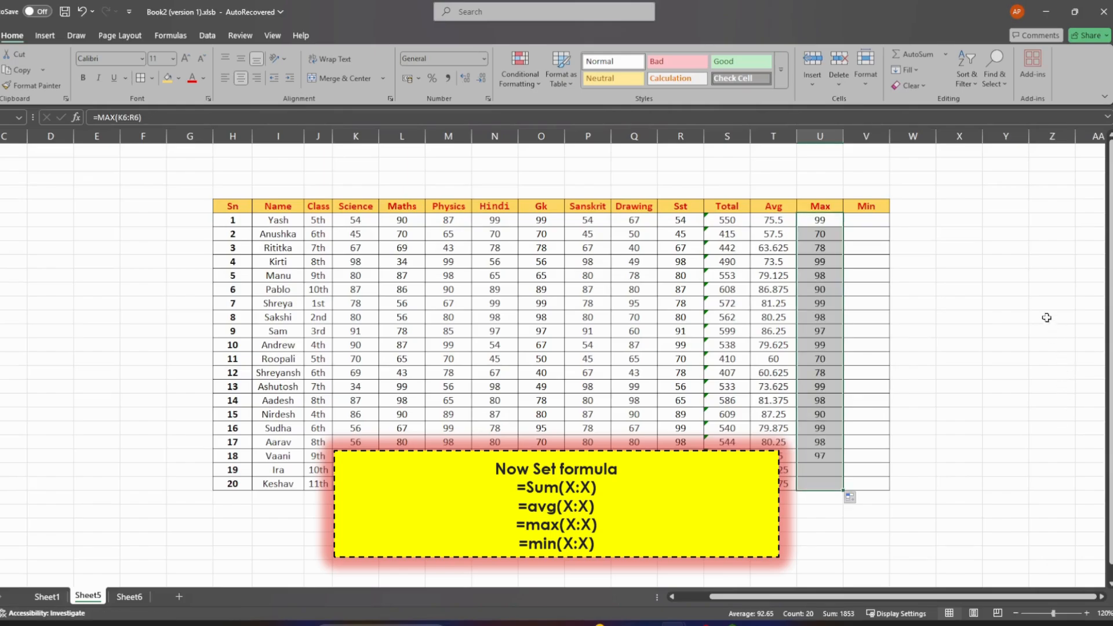
{"action": "left_click", "coordinate": [884, 350]}
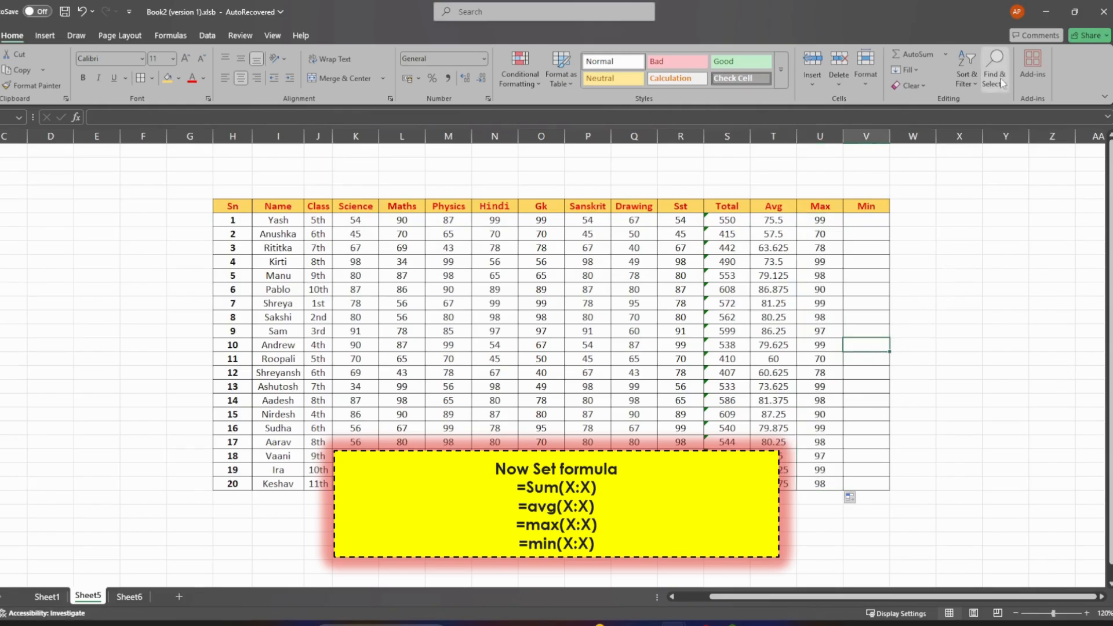
Enter the formula =MIN(K6:R6) in the first student's Min cell.
{"action": "left_click", "coordinate": [871, 219]}
{"action": "type", "text": "=min"}
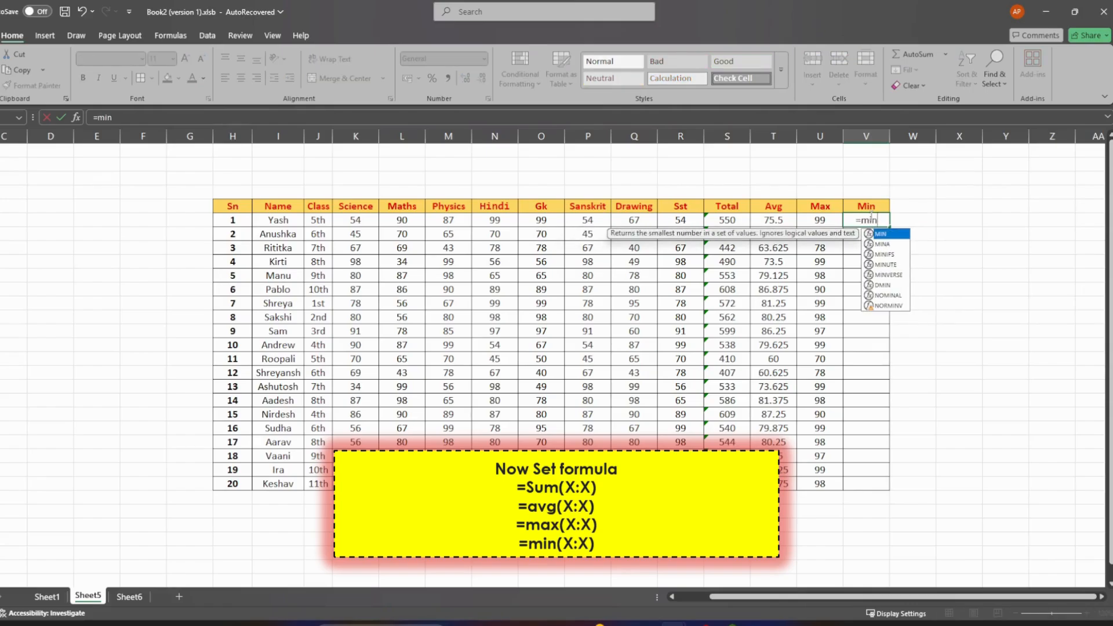
{"action": "type", "text": "("}
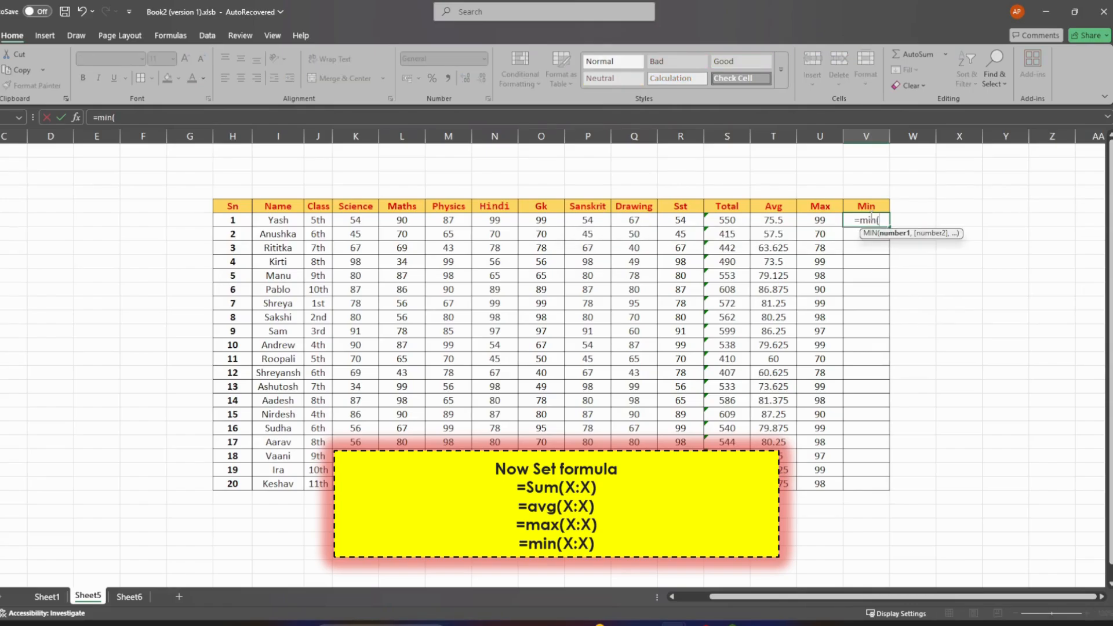
{"action": "left_click", "coordinate": [350, 220]}
{"action": "key", "text": "F8"}
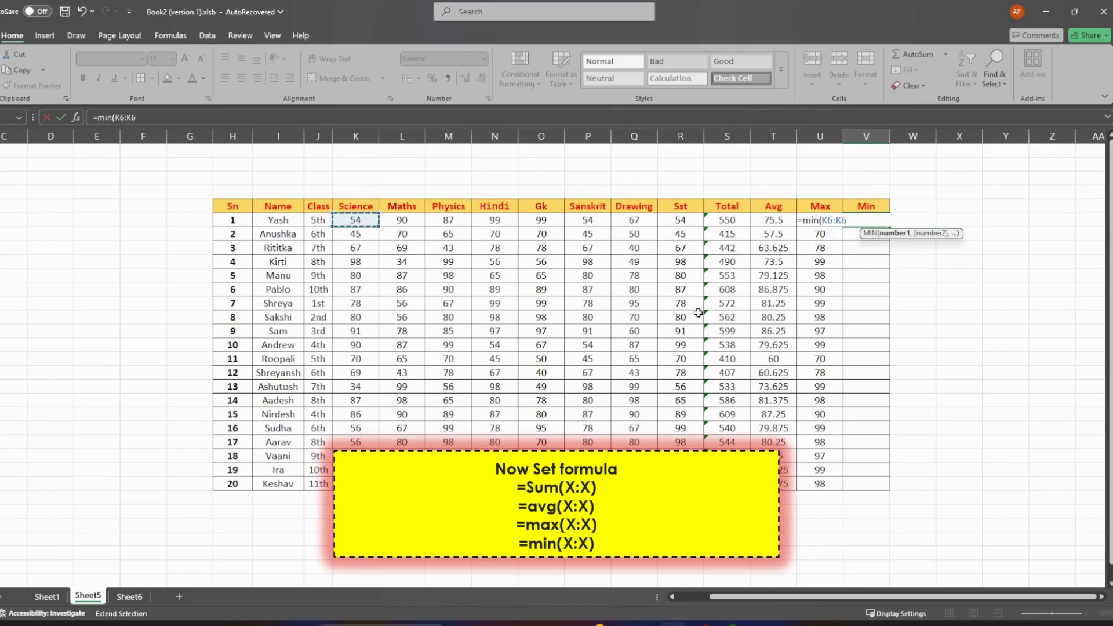
{"action": "left_click", "coordinate": [677, 223]}
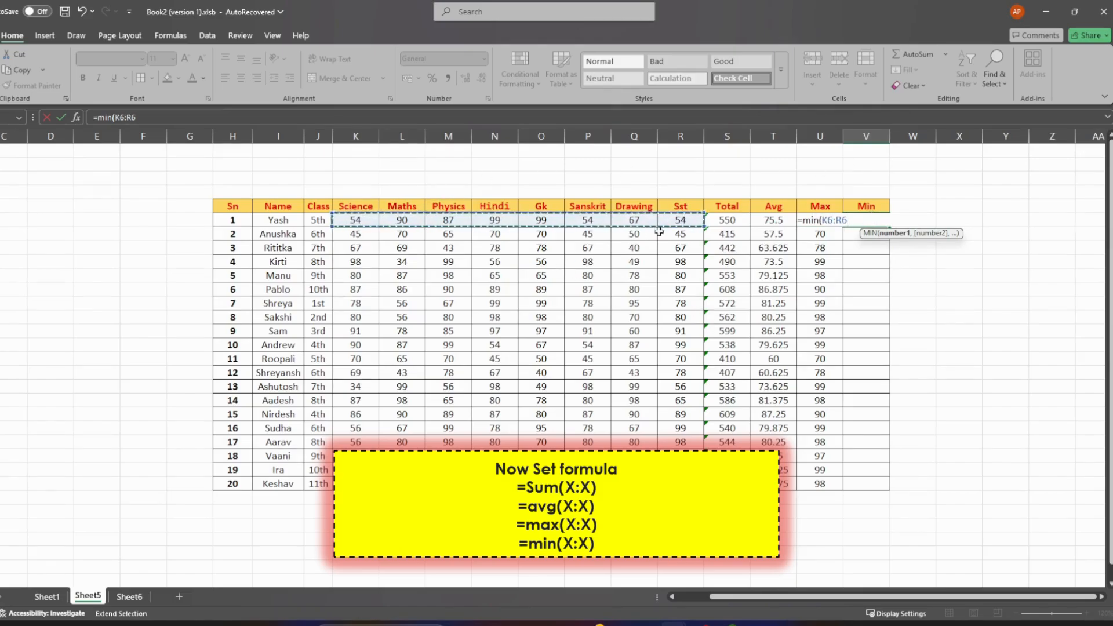
{"action": "type", "text": ")"}
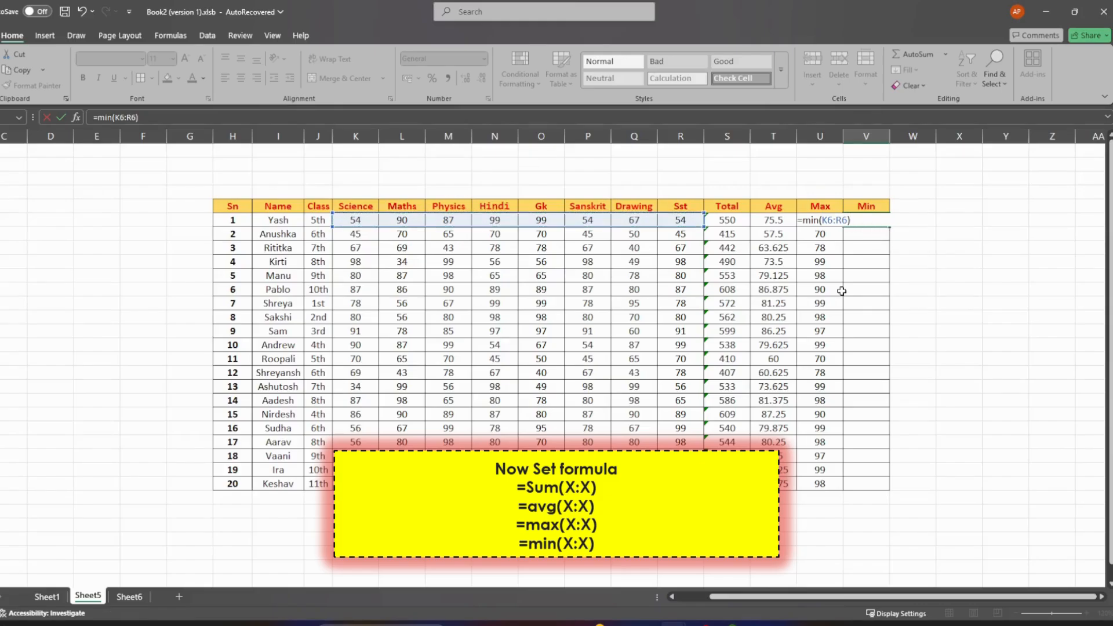
{"action": "key", "text": "Return"}
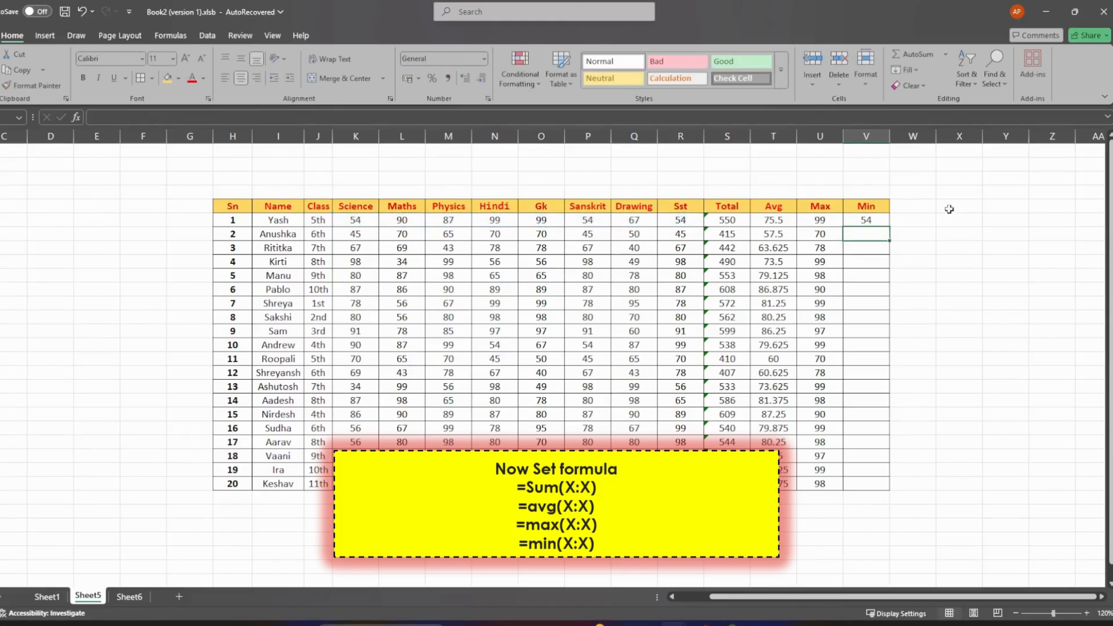
Copy the first student's Min formula down the column to the student with serial number 20.
{"action": "left_click", "coordinate": [959, 274]}
{"action": "left_click", "coordinate": [864, 220]}
{"action": "left_click_drag", "start_coordinate": [890, 227], "coordinate": [908, 489]}
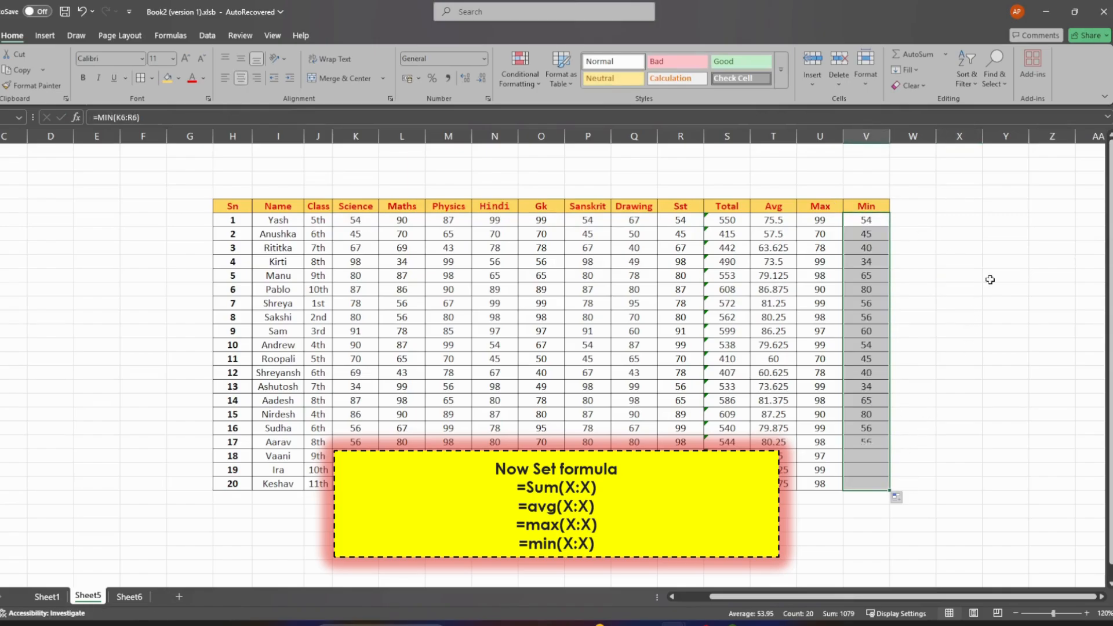
{"action": "left_click", "coordinate": [967, 275]}
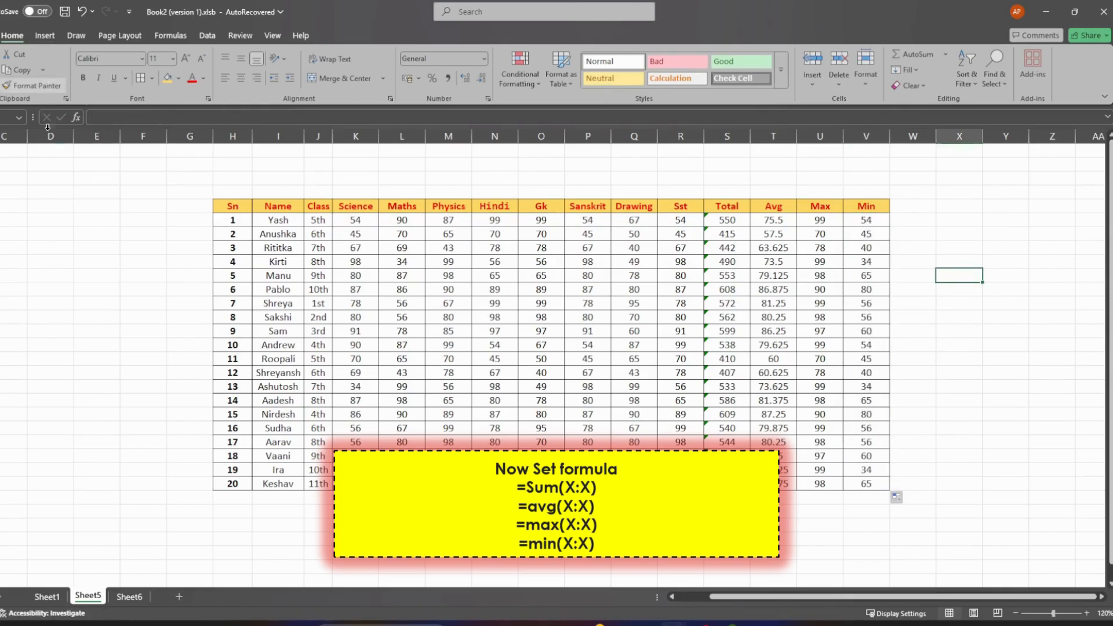
Set the first student's Science mark to 60 and check that student's Total, Avg and Max cells.
{"action": "left_click_drag", "start_coordinate": [345, 221], "coordinate": [658, 221]}
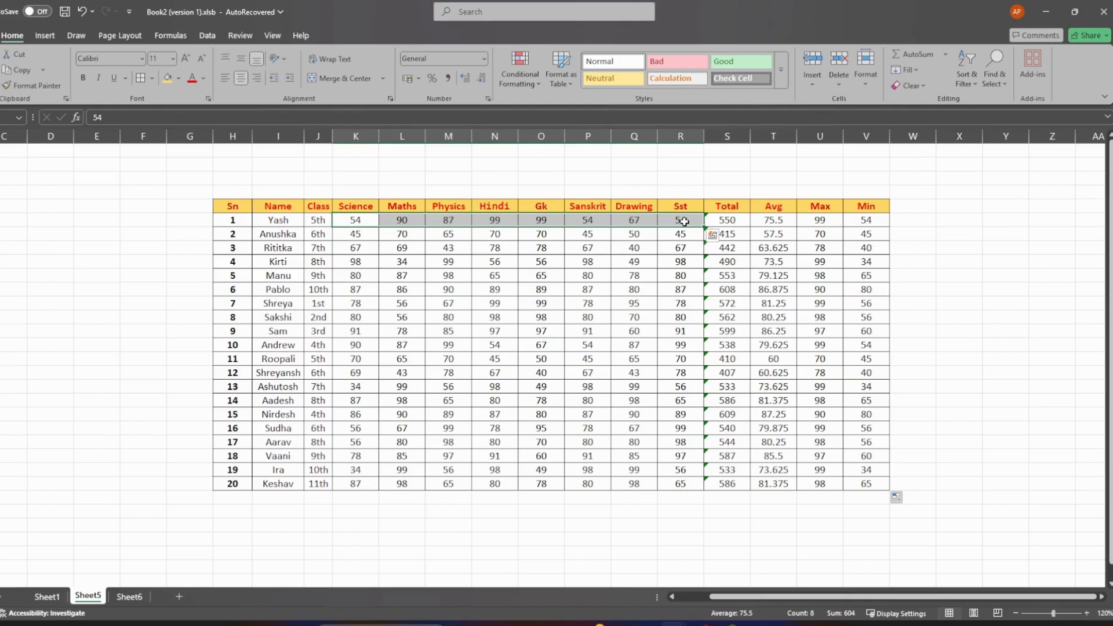
{"action": "left_click", "coordinate": [356, 219]}
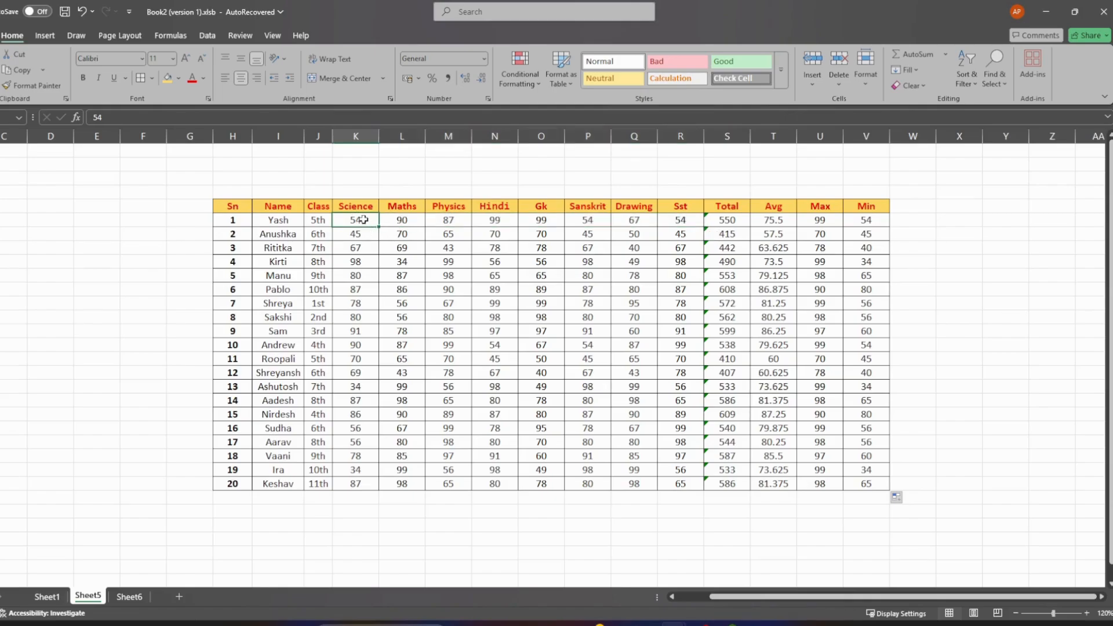
{"action": "double_click", "coordinate": [364, 219]}
{"action": "key", "text": "BackSpace"}
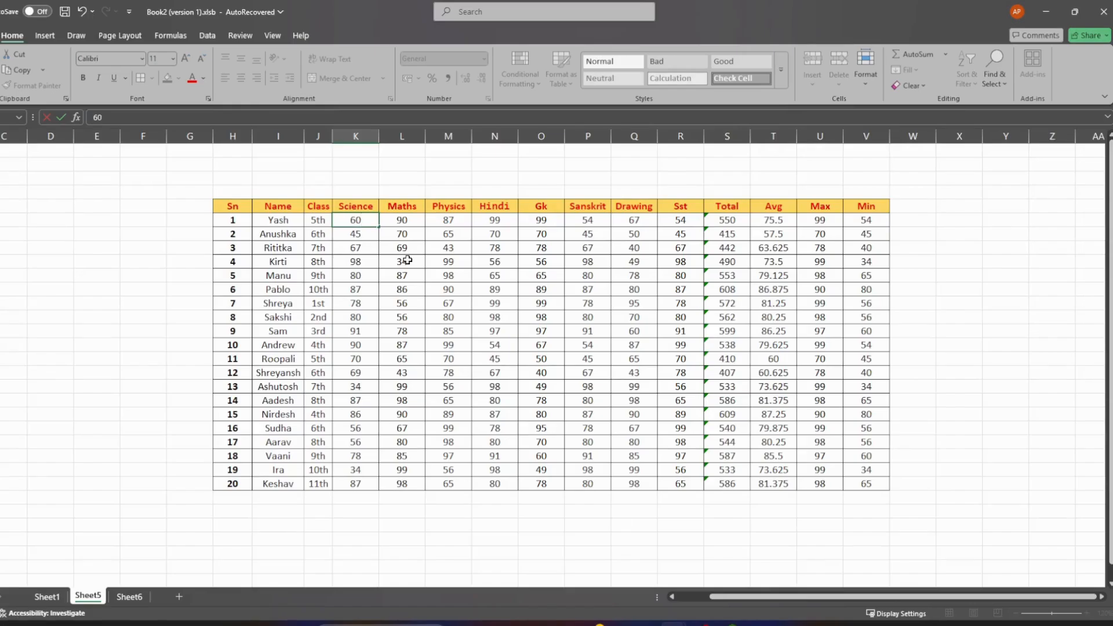
{"action": "left_click", "coordinate": [527, 318]}
{"action": "left_click", "coordinate": [735, 222]}
{"action": "left_click", "coordinate": [774, 221]}
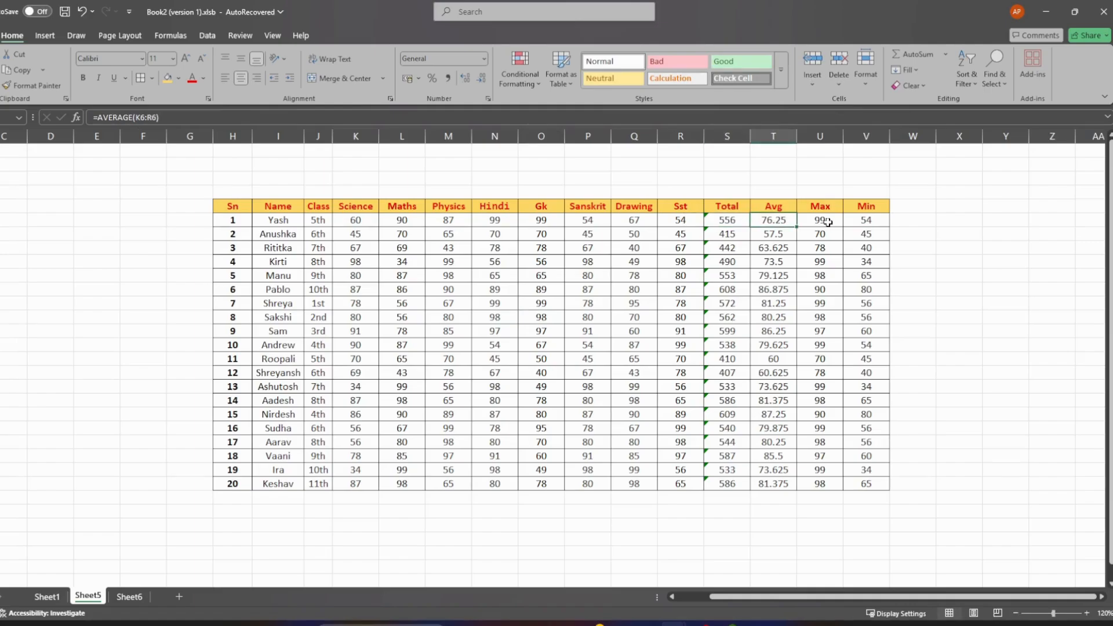
{"action": "left_click", "coordinate": [828, 222]}
Set the first student's Hindi mark to 100 and check that student's Max and Min cells.
{"action": "double_click", "coordinate": [503, 220]}
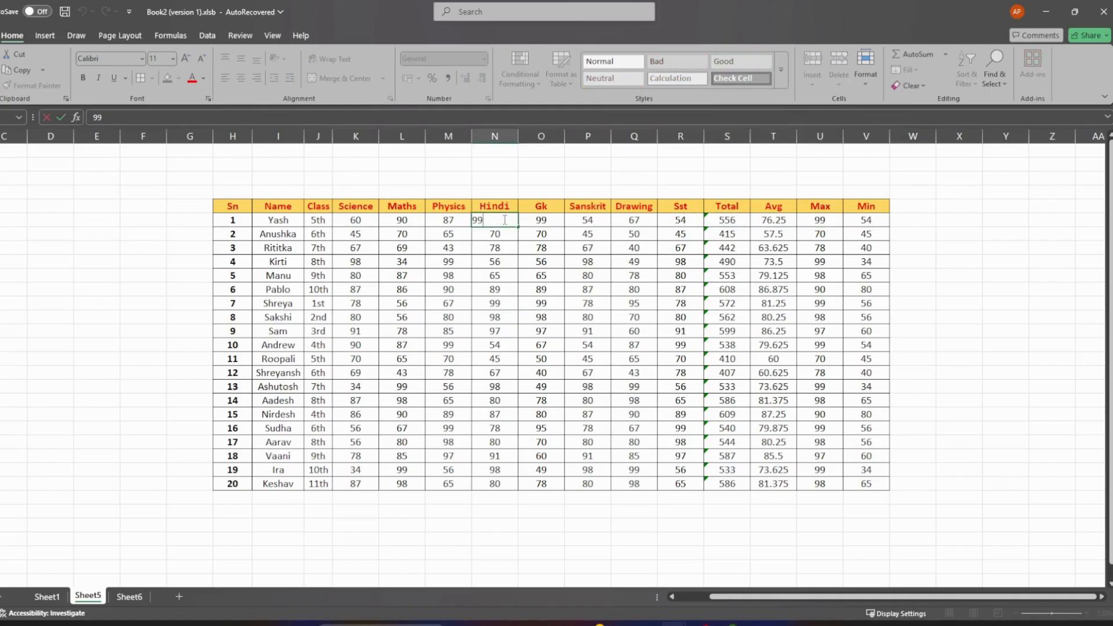
{"action": "key", "text": "BackSpace"}
{"action": "left_click", "coordinate": [524, 358]}
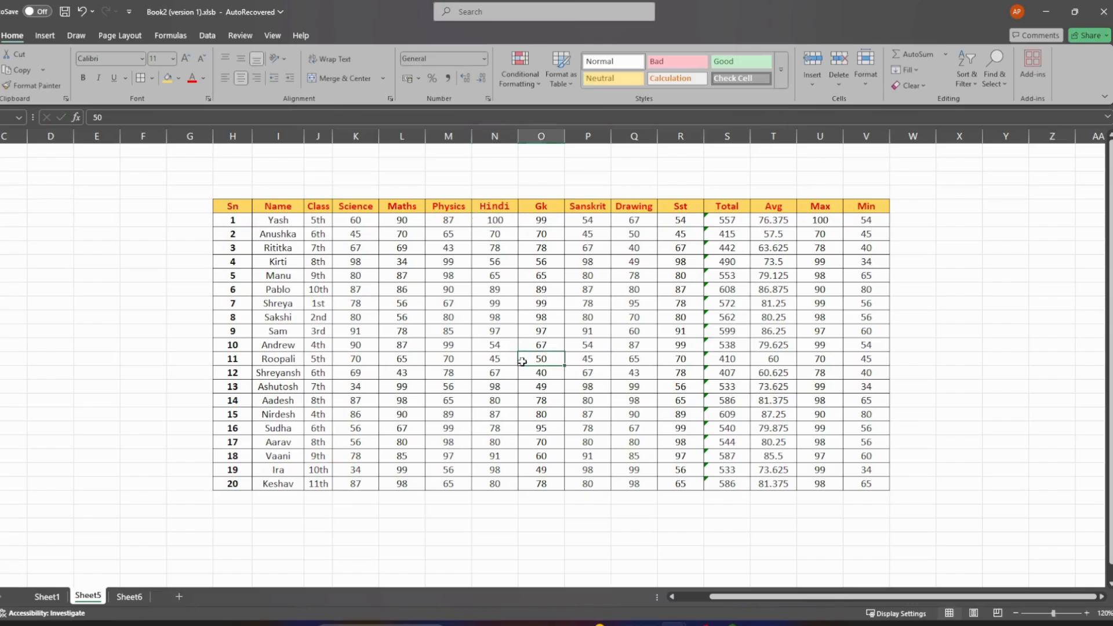
{"action": "left_click", "coordinate": [823, 221]}
{"action": "left_click", "coordinate": [875, 222]}
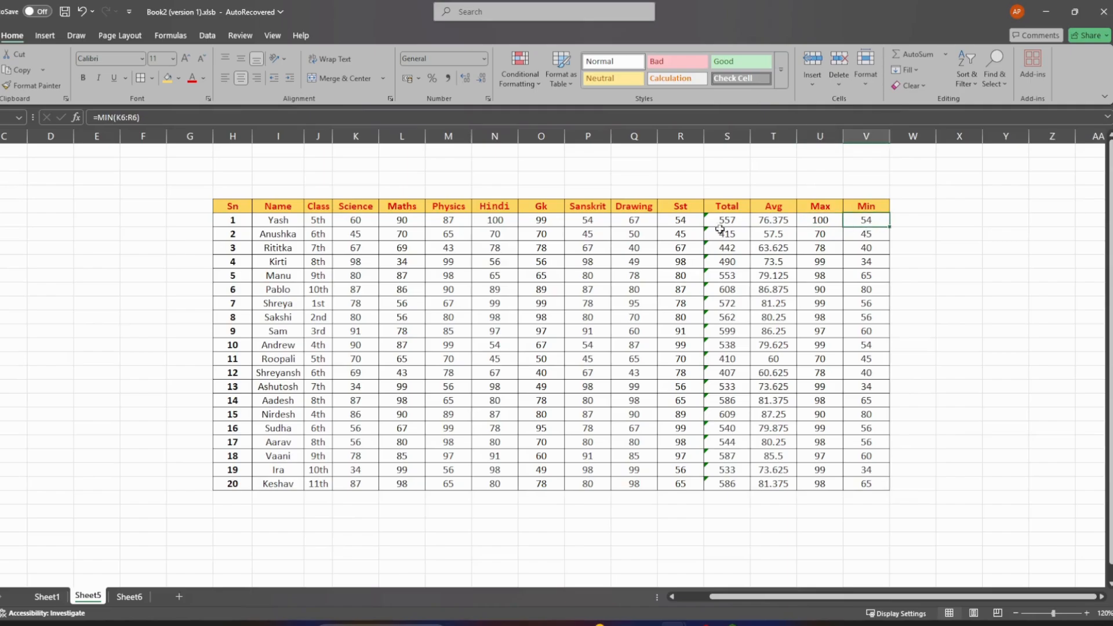
Set the first student's Sanskrit mark to 50 and check that student's Min cell.
{"action": "double_click", "coordinate": [598, 220]}
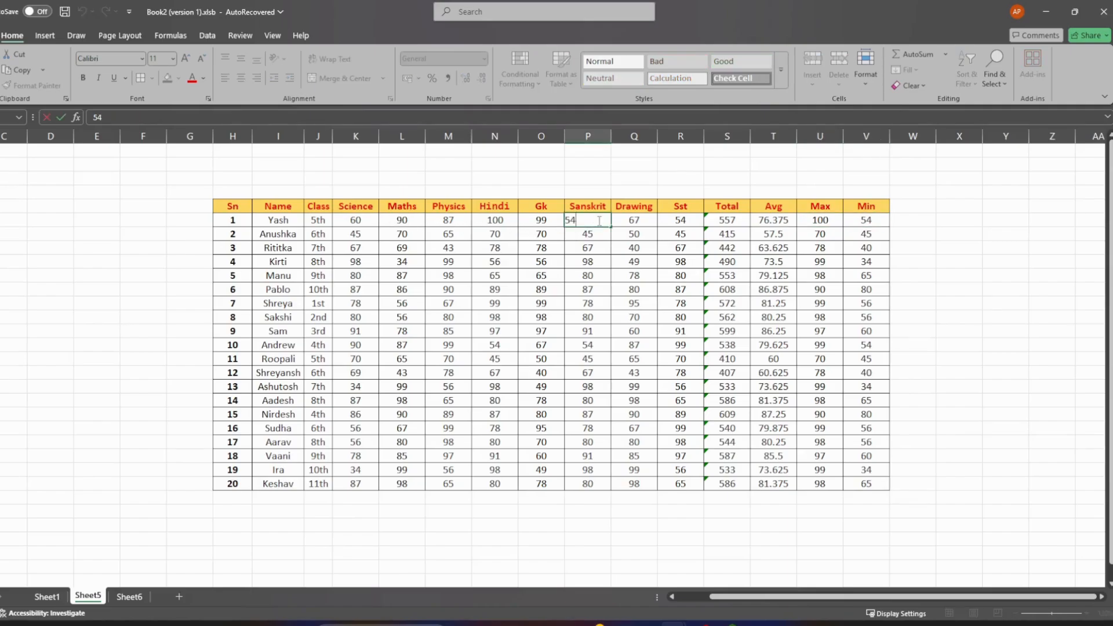
{"action": "key", "text": "BackSpace"}
{"action": "left_click", "coordinate": [520, 231]}
{"action": "left_click", "coordinate": [879, 221]}
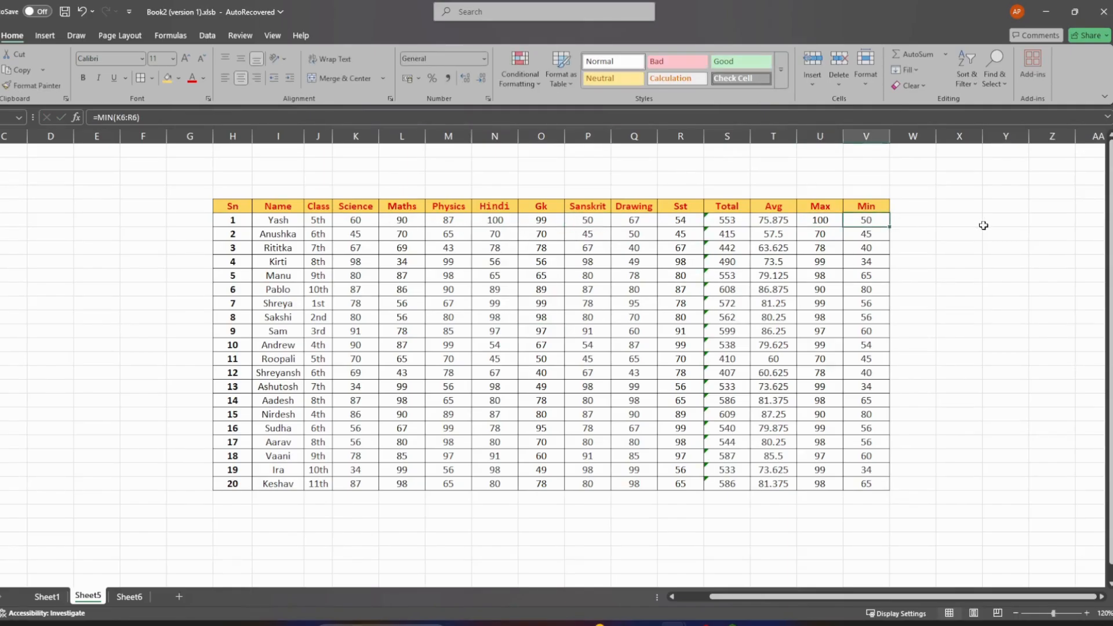
{"action": "left_click", "coordinate": [958, 332]}
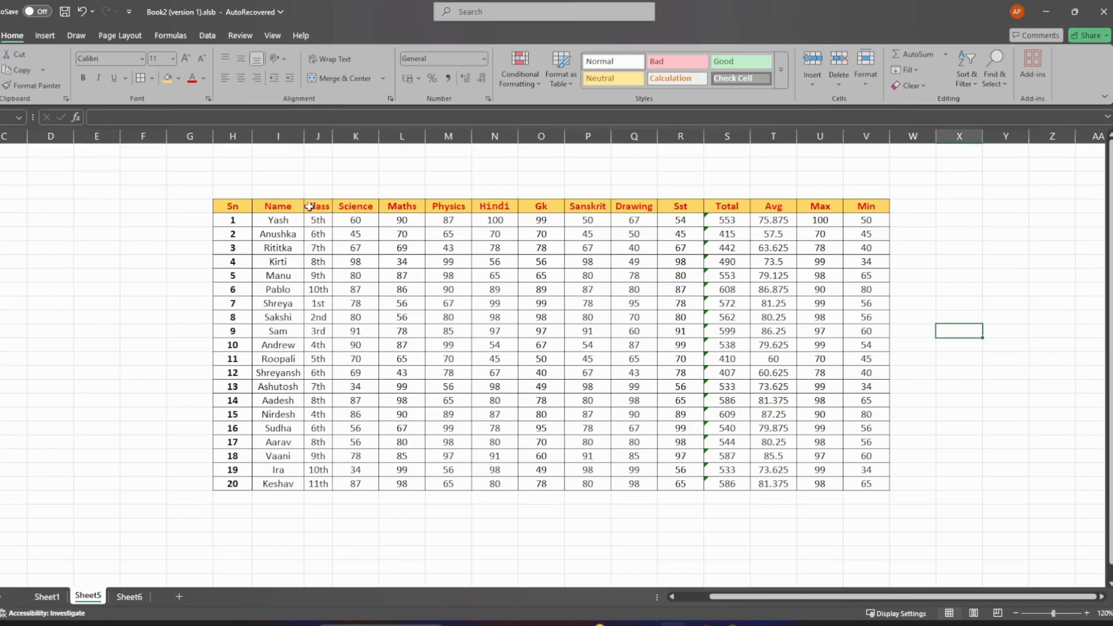
Select the whole marks table from the Sn header to the last Min value and preview a 2-D stacked column chart.
{"action": "left_click_drag", "start_coordinate": [231, 206], "coordinate": [888, 486]}
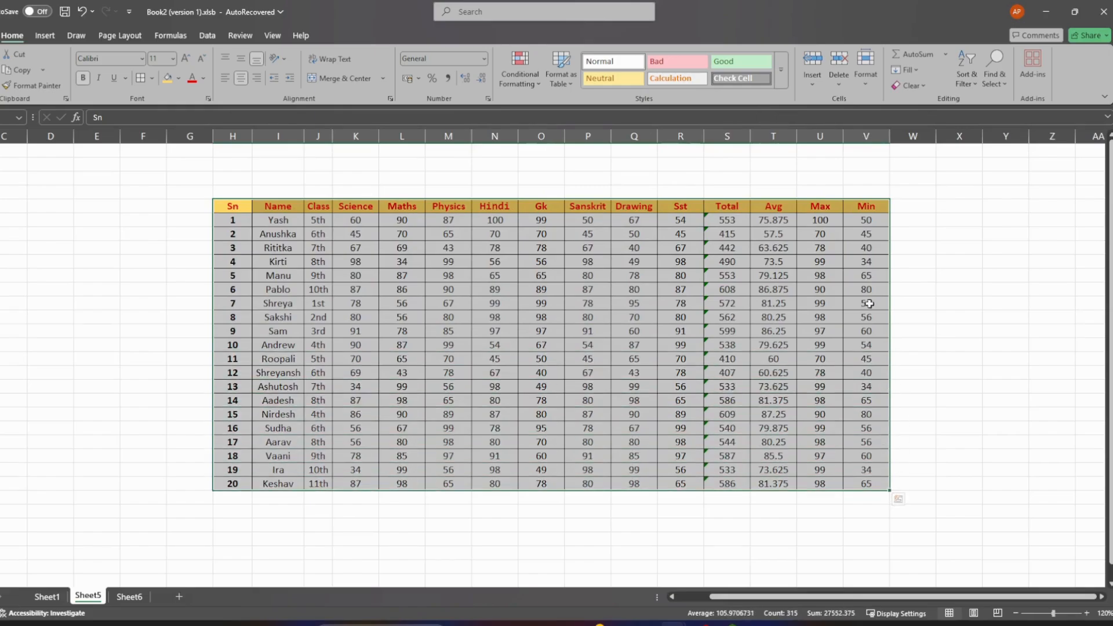
{"action": "left_click", "coordinate": [45, 36]}
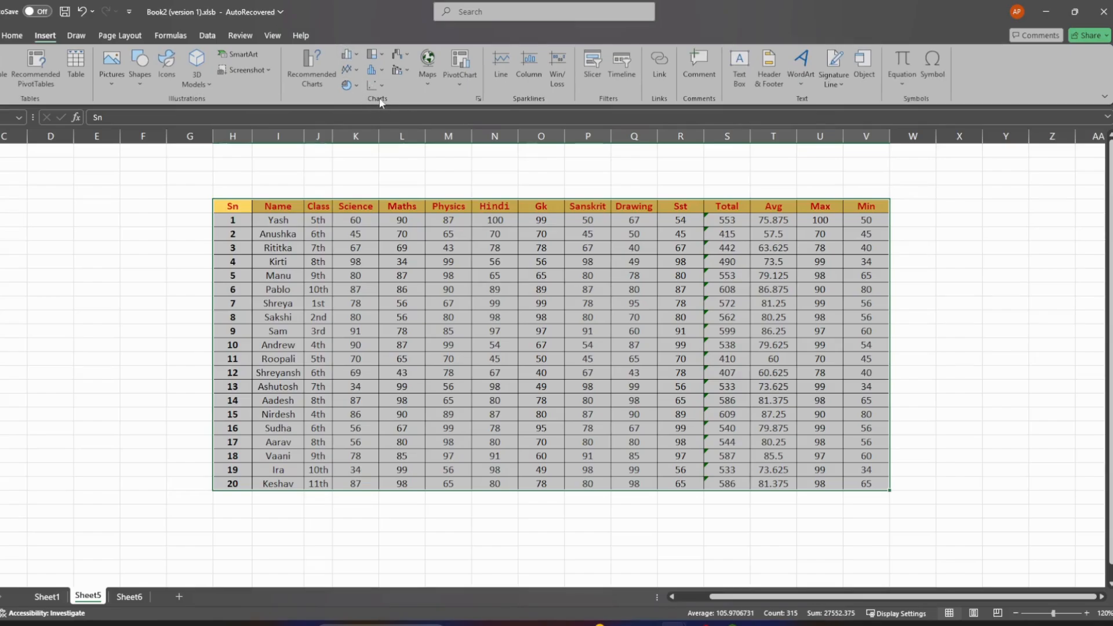
{"action": "left_click", "coordinate": [356, 54]}
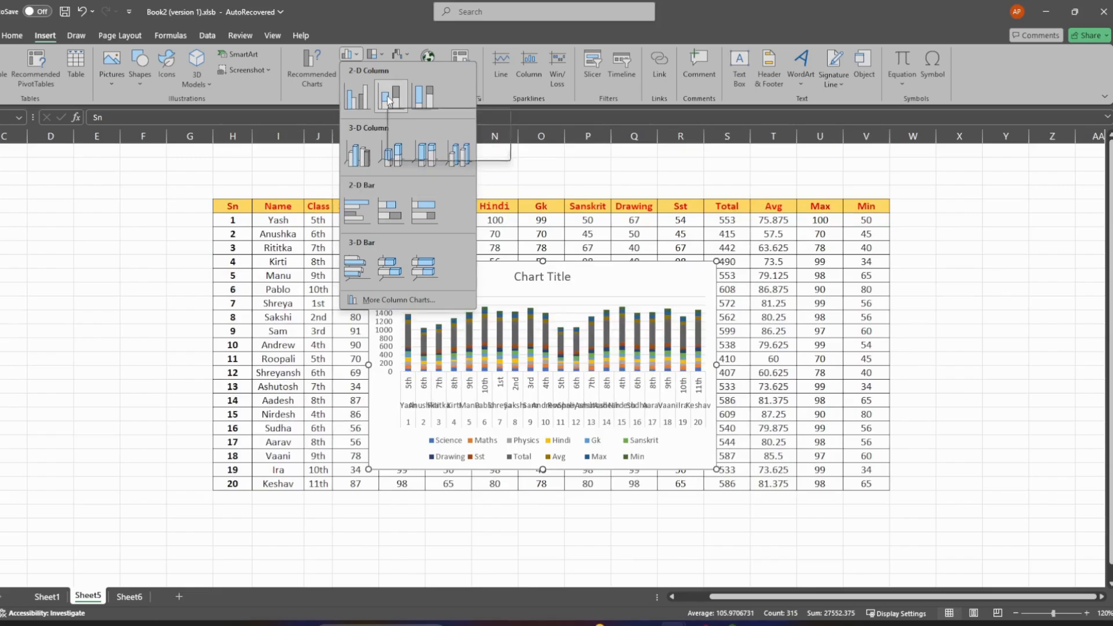
{"action": "left_click", "coordinate": [318, 104]}
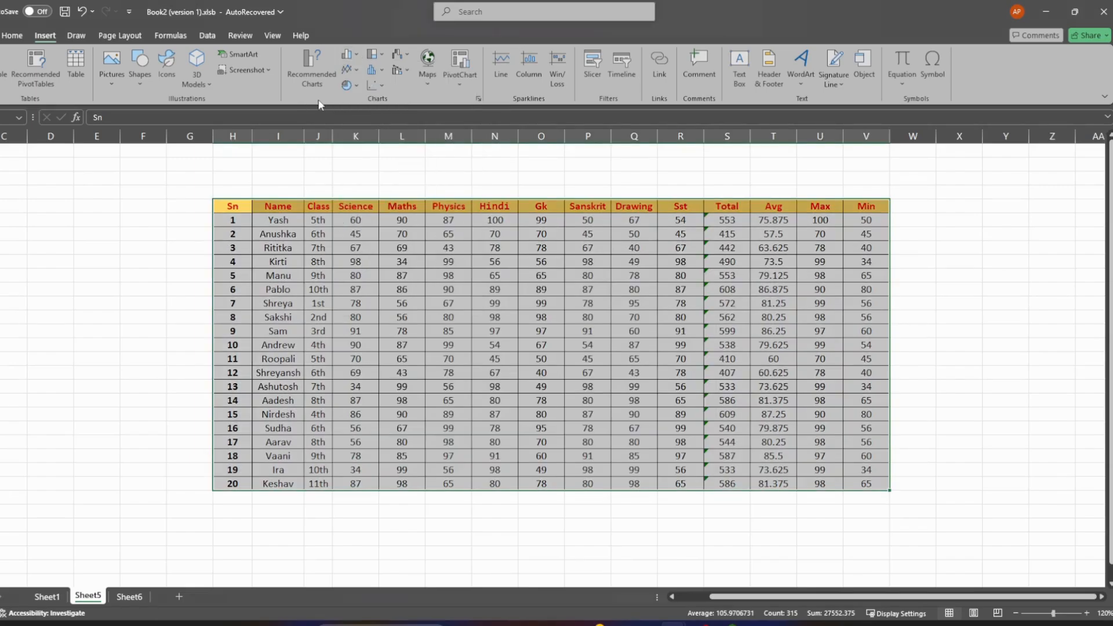
Look through the pie chart types, the recommended charts and the line chart previews for the selected marks table.
{"action": "left_click", "coordinate": [356, 86]}
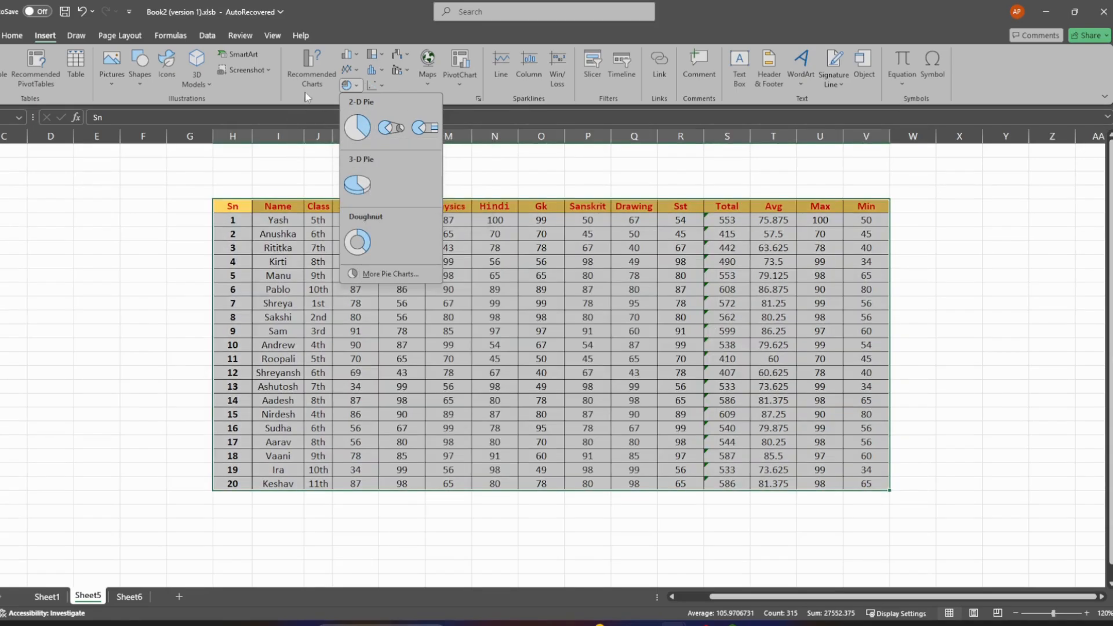
{"action": "left_click", "coordinate": [308, 71]}
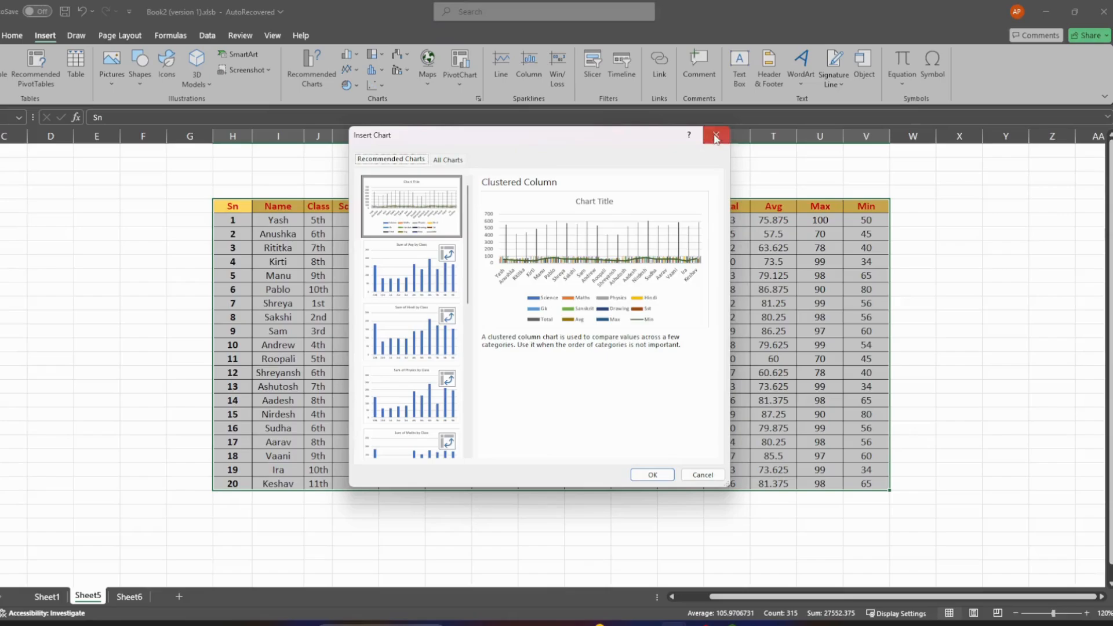
{"action": "left_click", "coordinate": [716, 135]}
{"action": "left_click", "coordinate": [358, 69]}
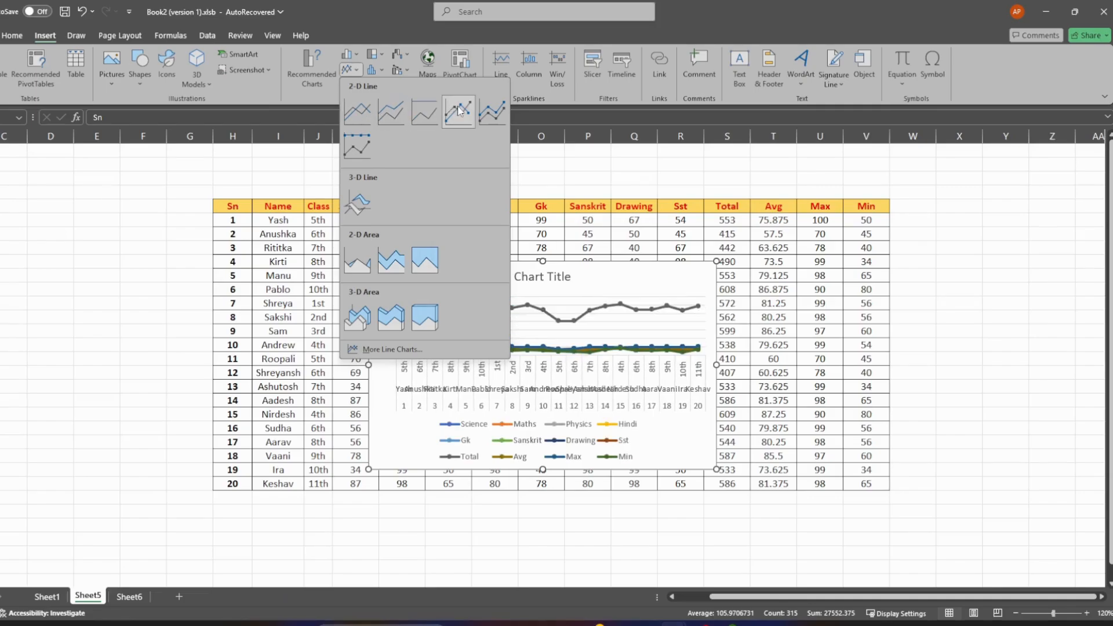
{"action": "left_click", "coordinate": [225, 165]}
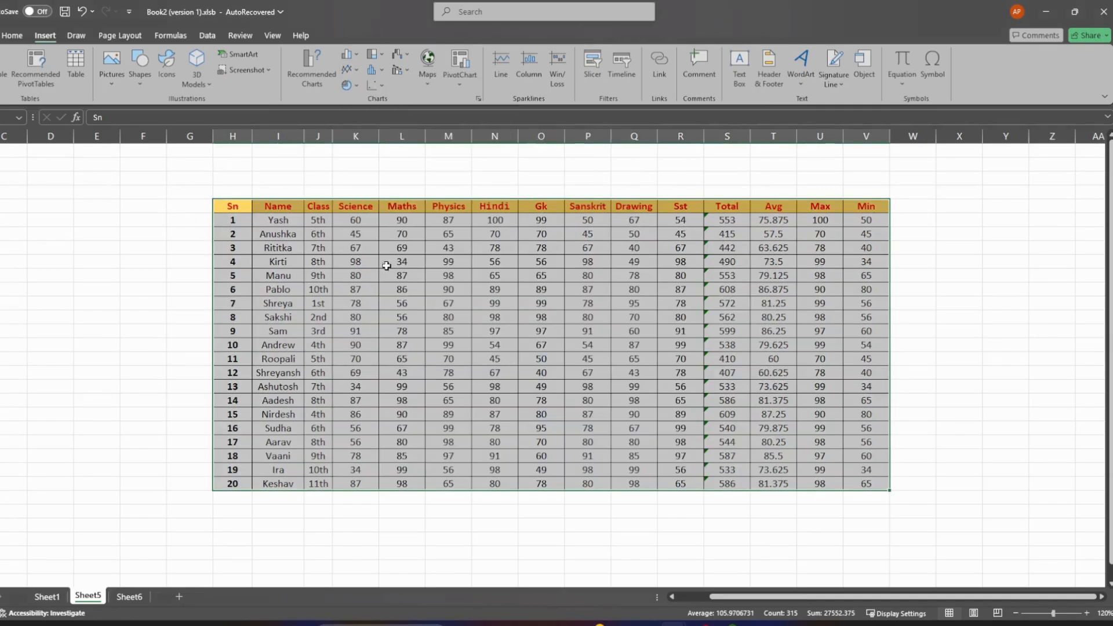
Insert a 2-D clustered column chart of the whole marks table.
{"action": "left_click", "coordinate": [353, 55]}
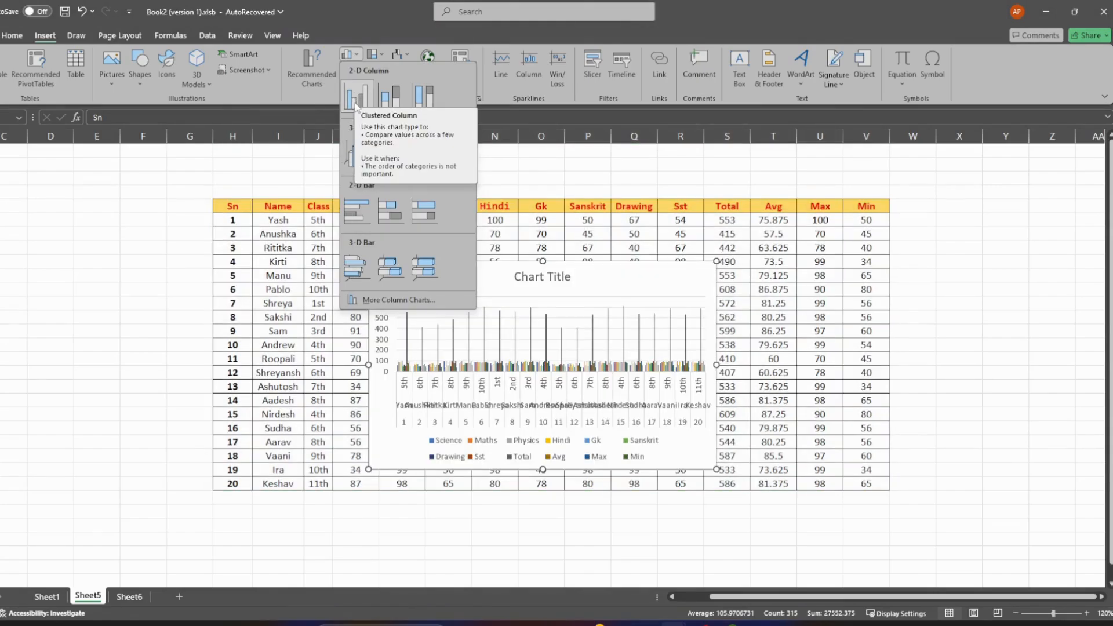
{"action": "left_click", "coordinate": [349, 157]}
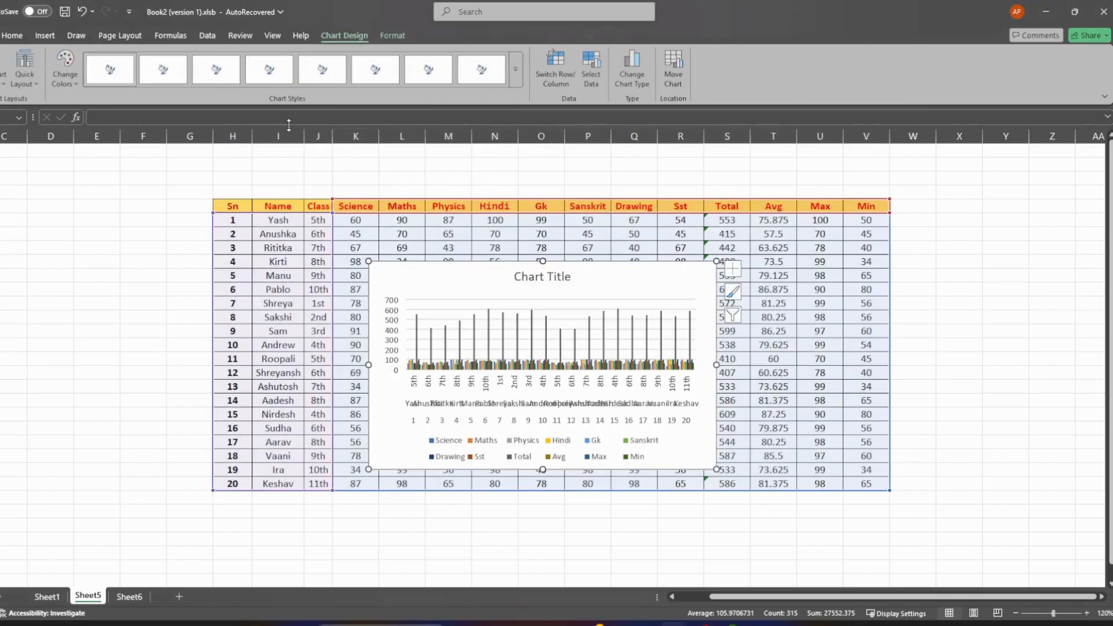
{"action": "left_click", "coordinate": [1005, 289]}
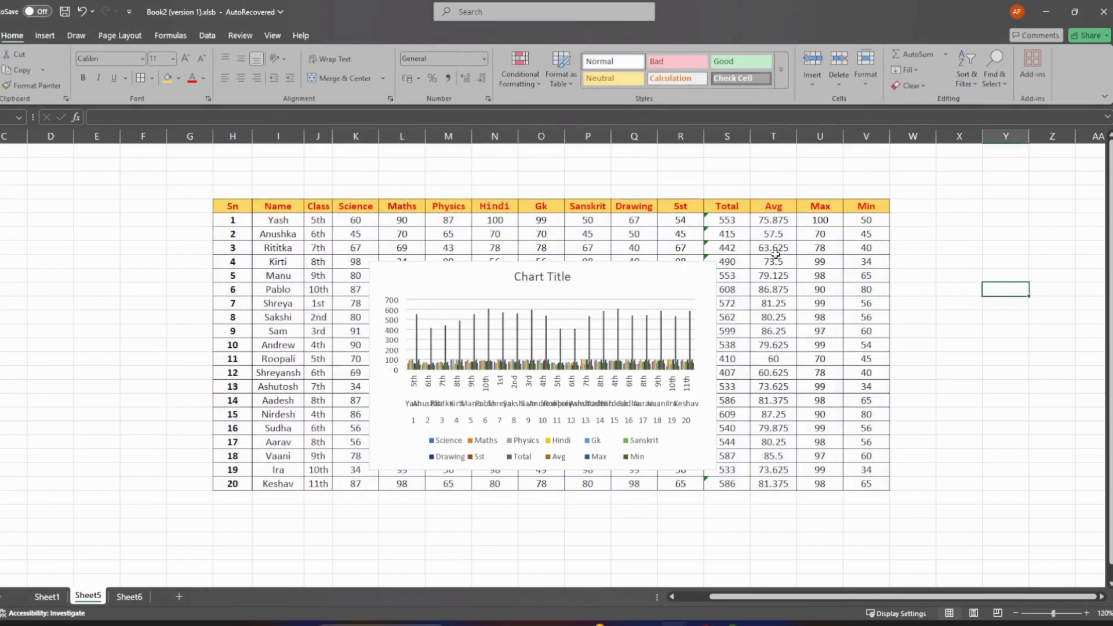
Move the column chart up over the table's header row and change its title to Mark-sheet.
{"action": "left_click", "coordinate": [588, 280]}
{"action": "left_click_drag", "start_coordinate": [590, 280], "coordinate": [505, 166]}
{"action": "double_click", "coordinate": [561, 165]}
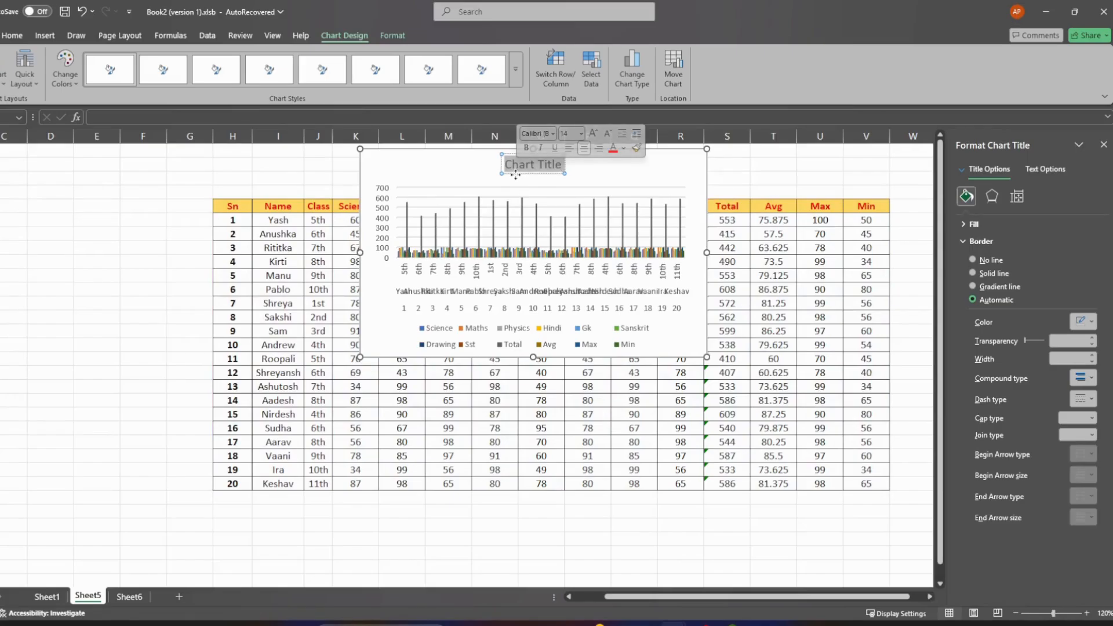
{"action": "type", "text": "Mark-sheet"}
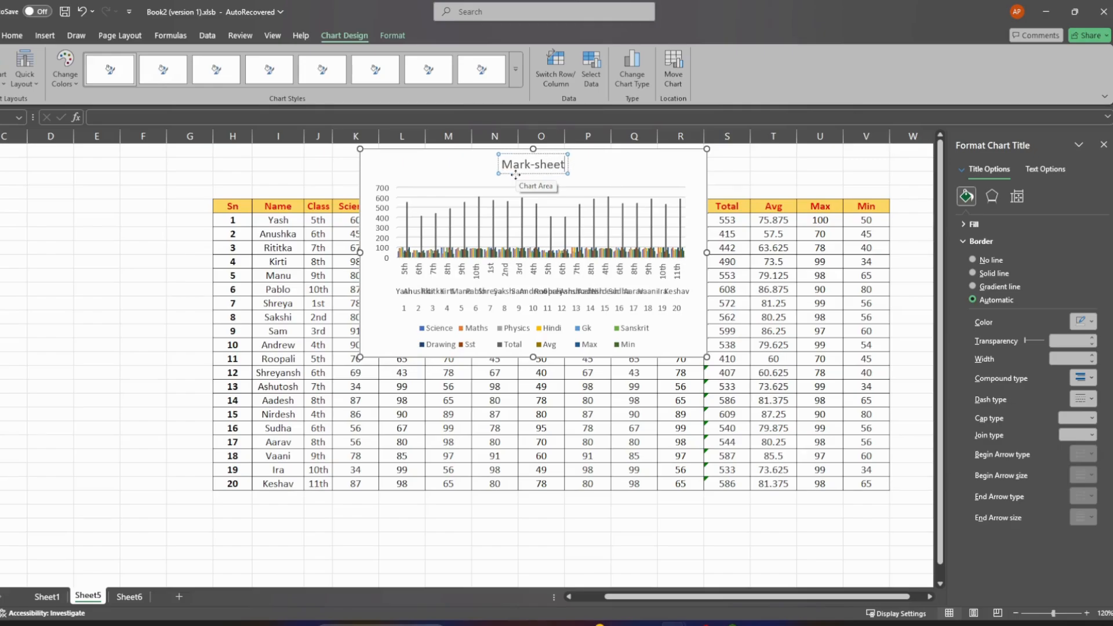
{"action": "left_click", "coordinate": [820, 164]}
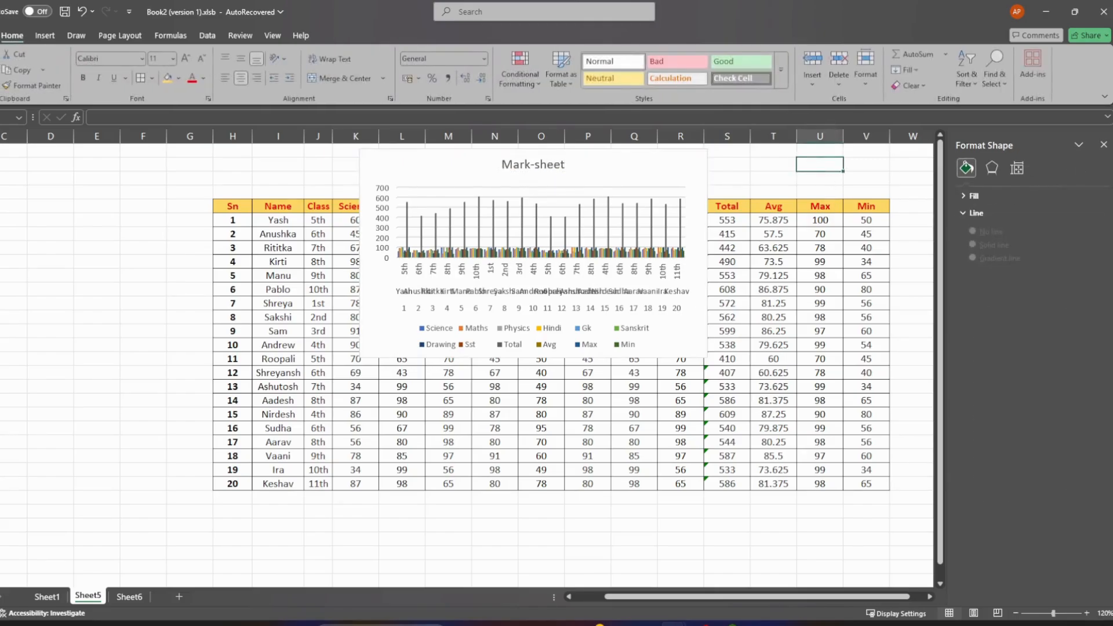
{"action": "left_click", "coordinate": [1103, 145]}
Enlarge the Mark-sheet chart downward and on both sides, and move it over the table's Total to Min columns.
{"action": "left_click", "coordinate": [597, 174]}
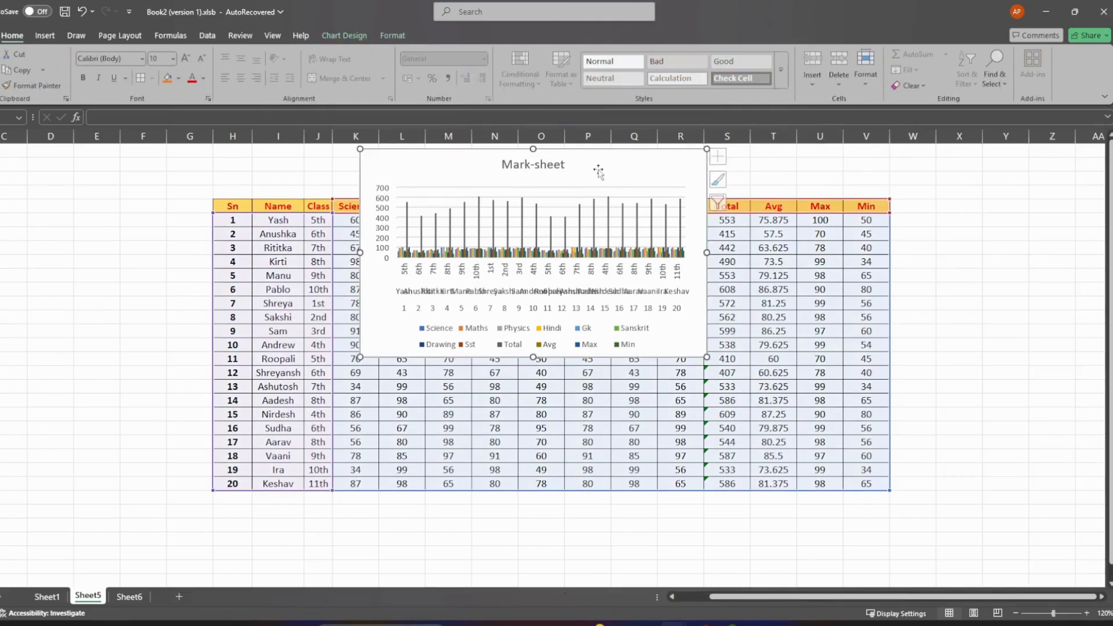
{"action": "left_click_drag", "start_coordinate": [532, 358], "coordinate": [533, 416]}
{"action": "left_click_drag", "start_coordinate": [360, 284], "coordinate": [314, 284]}
{"action": "left_click_drag", "start_coordinate": [706, 282], "coordinate": [748, 283]}
{"action": "left_click_drag", "start_coordinate": [591, 165], "coordinate": [958, 179]}
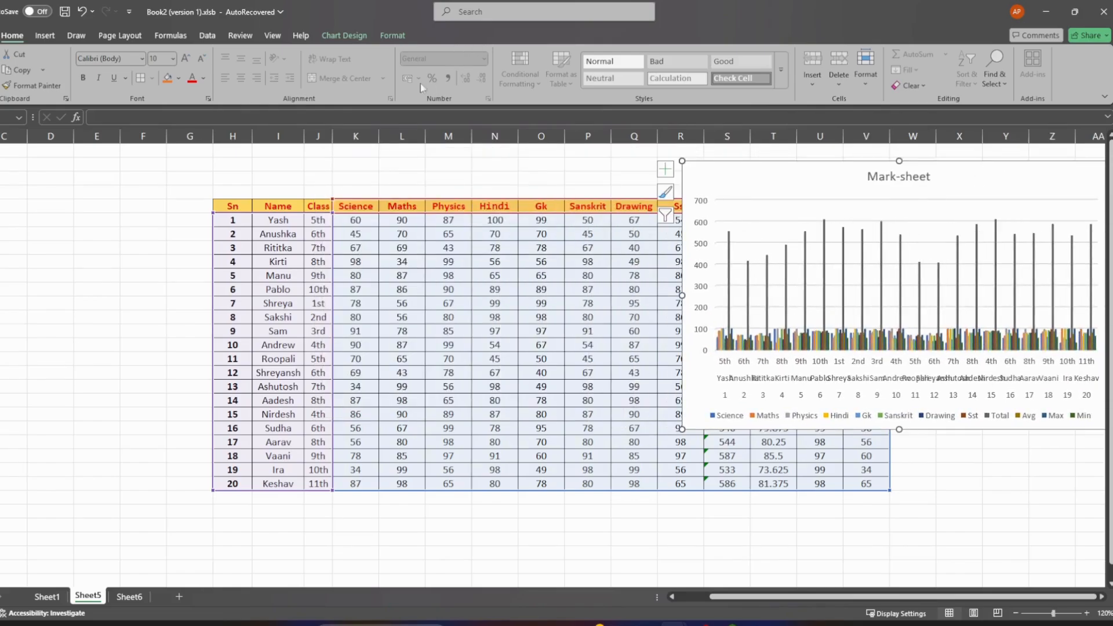
Insert a 3-D pie chart of the whole marks table and place it over the upper rows of the Name to Gk columns.
{"action": "left_click", "coordinate": [402, 342]}
{"action": "left_click_drag", "start_coordinate": [232, 206], "coordinate": [867, 483]}
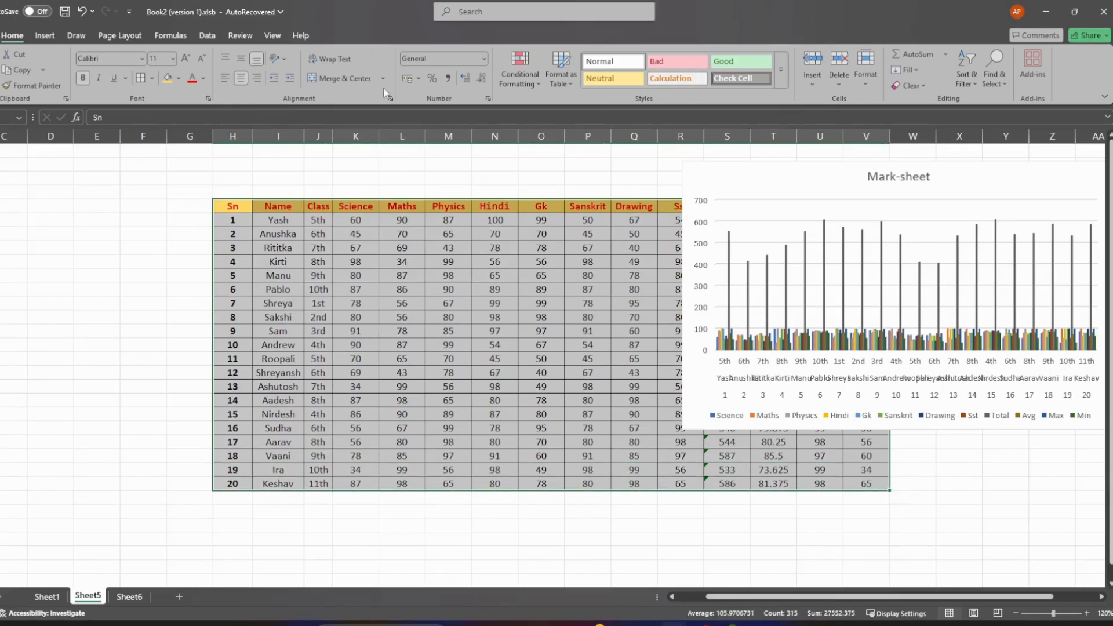
{"action": "left_click", "coordinate": [46, 36]}
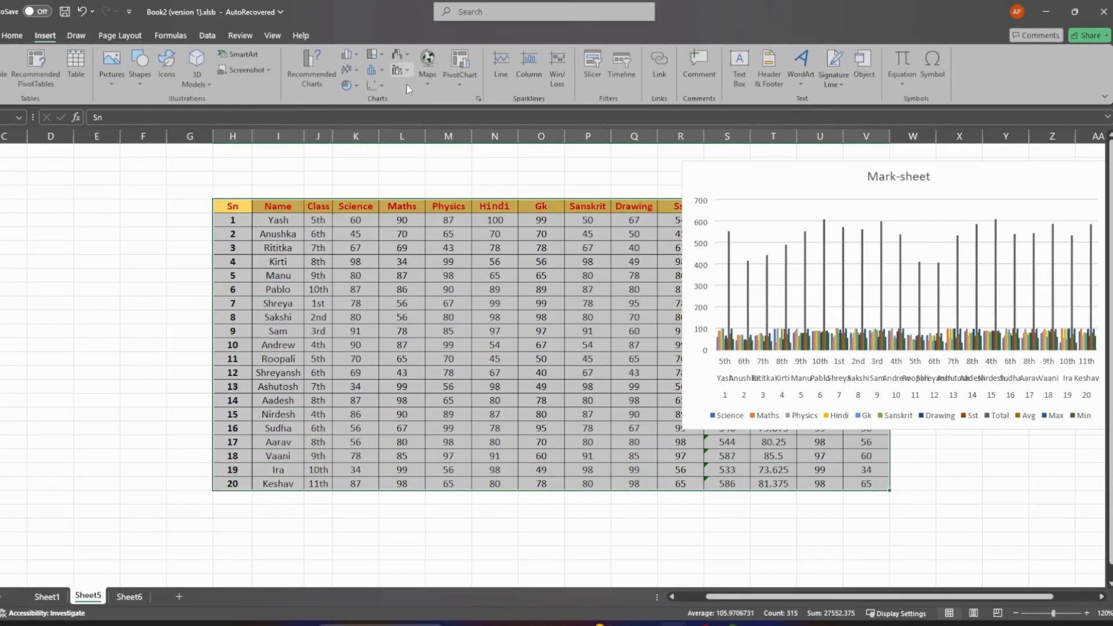
{"action": "left_click", "coordinate": [349, 87]}
{"action": "left_click", "coordinate": [357, 190]}
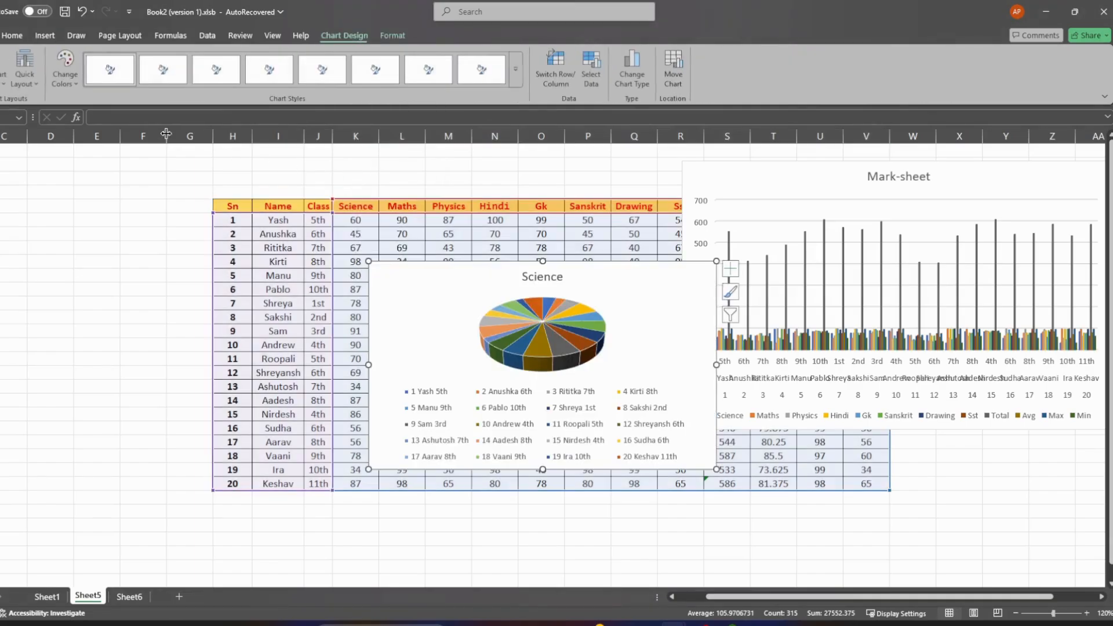
{"action": "left_click", "coordinate": [861, 551]}
{"action": "left_click", "coordinate": [640, 320]}
{"action": "left_click_drag", "start_coordinate": [638, 270], "coordinate": [498, 175]}
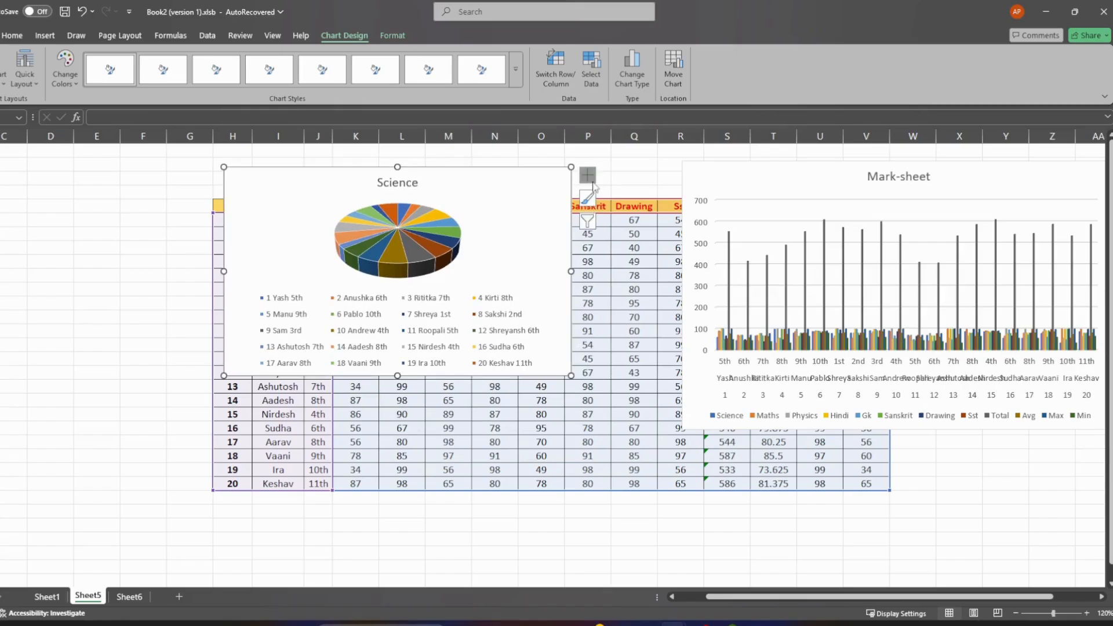
Filter the pie chart to plot the Maths series and apply the change.
{"action": "left_click", "coordinate": [587, 222]}
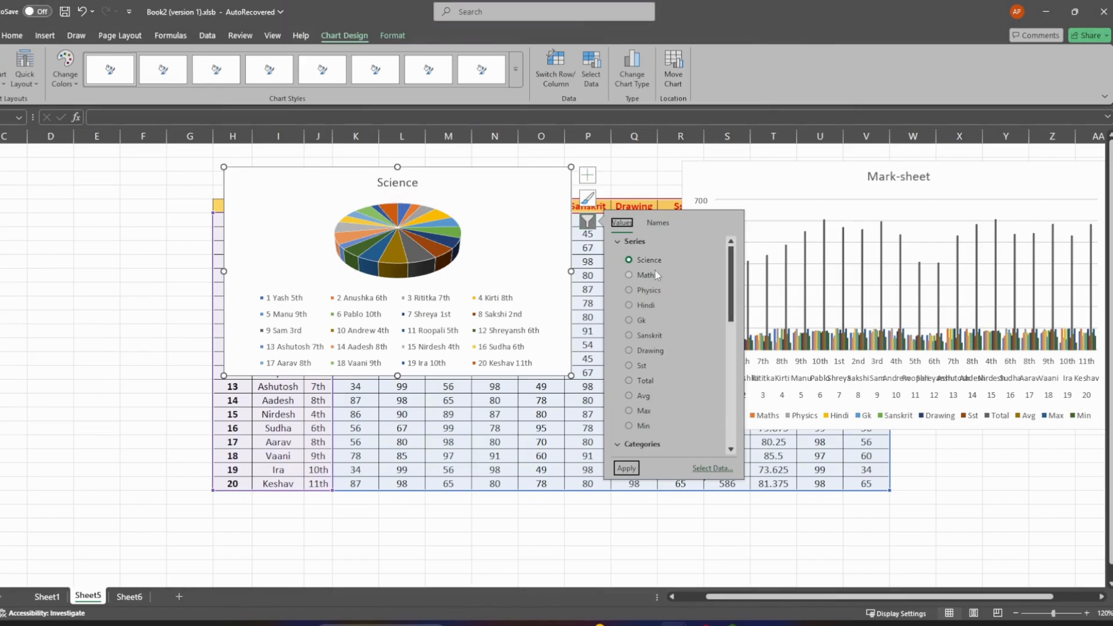
{"action": "left_click", "coordinate": [634, 277]}
{"action": "left_click", "coordinate": [626, 468]}
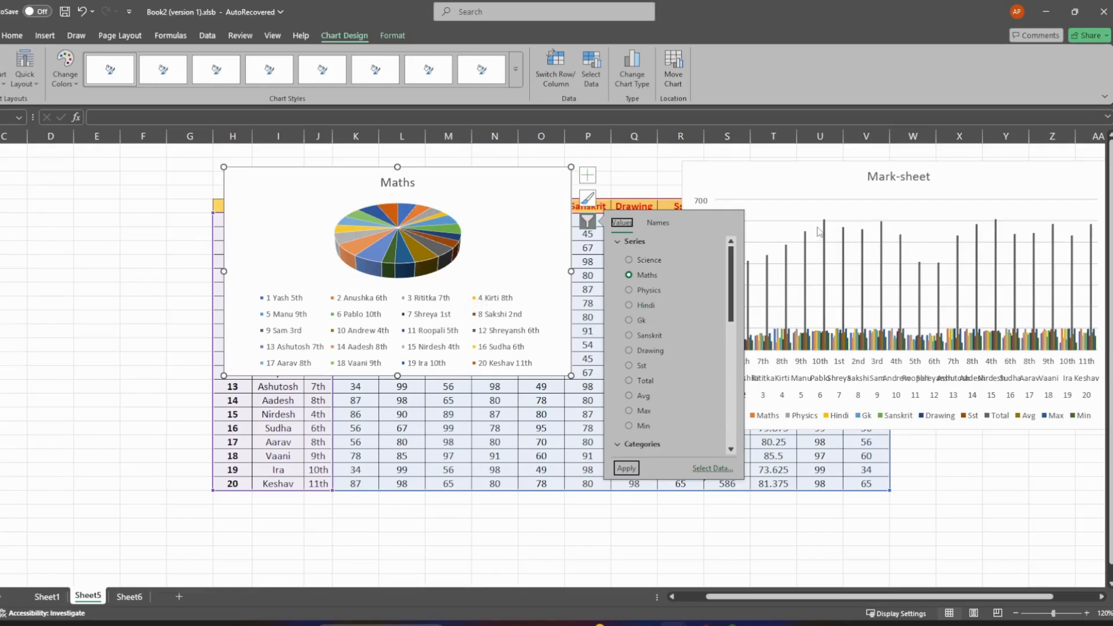
{"action": "left_click", "coordinate": [628, 469]}
{"action": "left_click", "coordinate": [691, 531]}
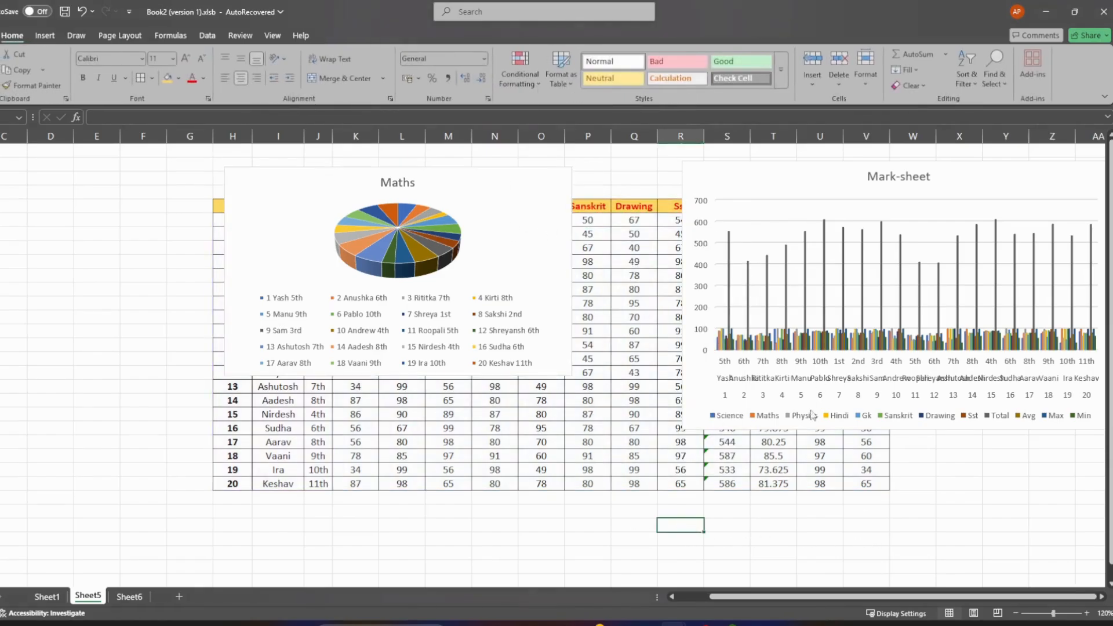